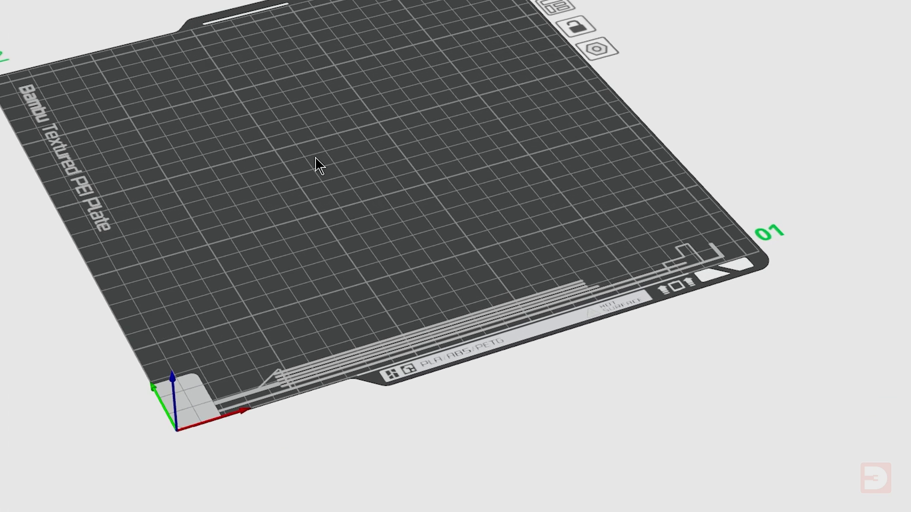
# Add Logo.svg to the plate as an embossed SVG primitive, 10 mm deep
pyautogui.rightClick(470, 296)
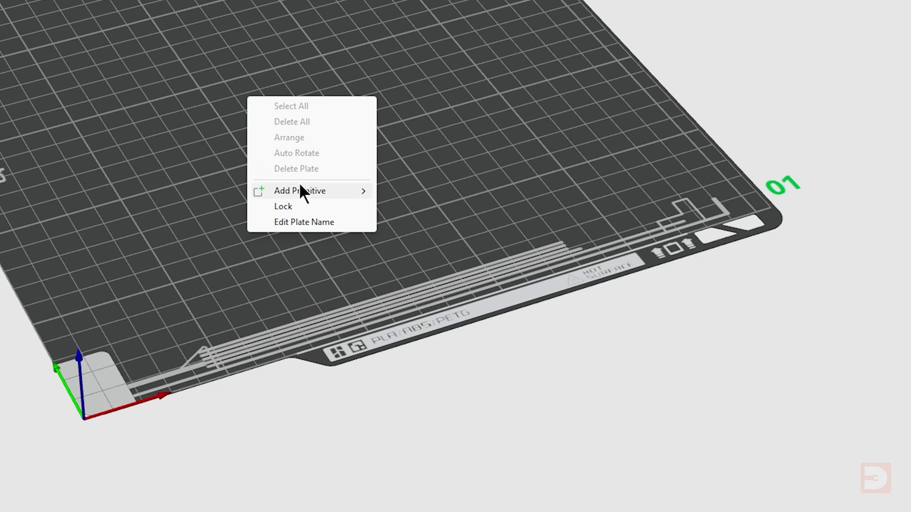
pyautogui.moveTo(300, 190)
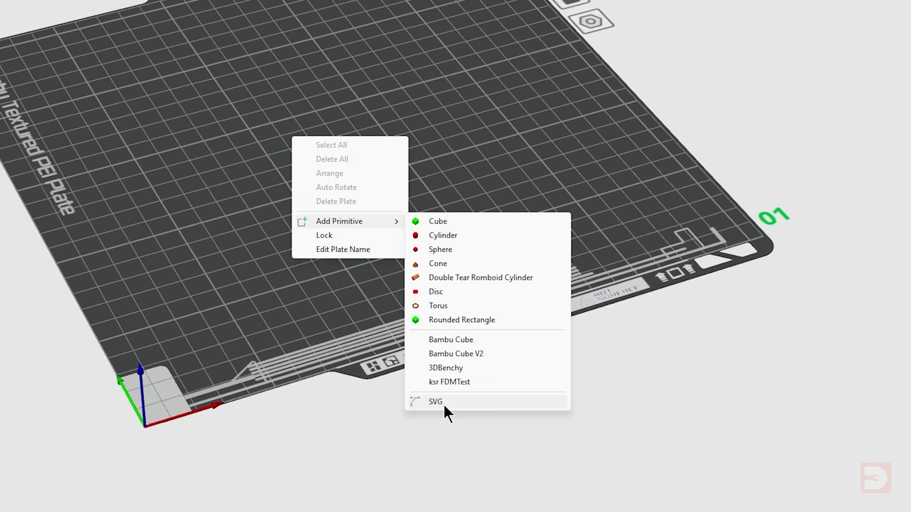
pyautogui.click(405, 391)
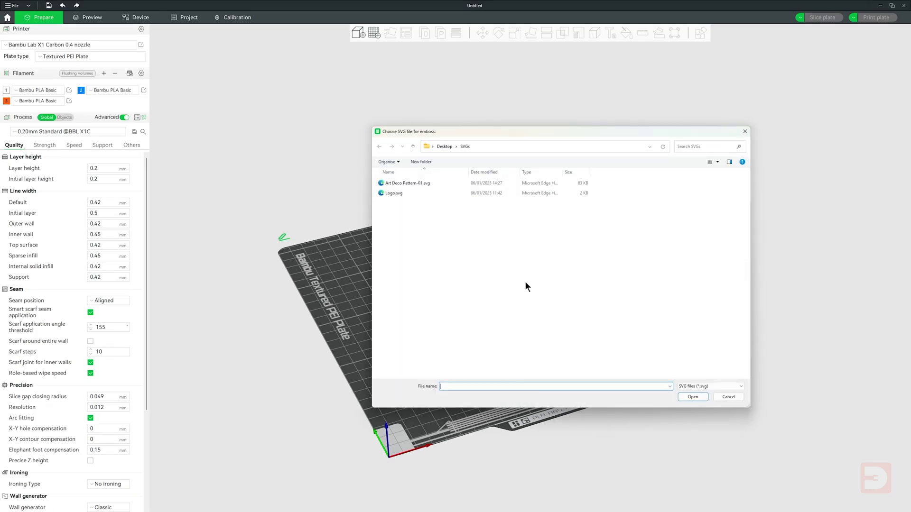
pyautogui.click(394, 193)
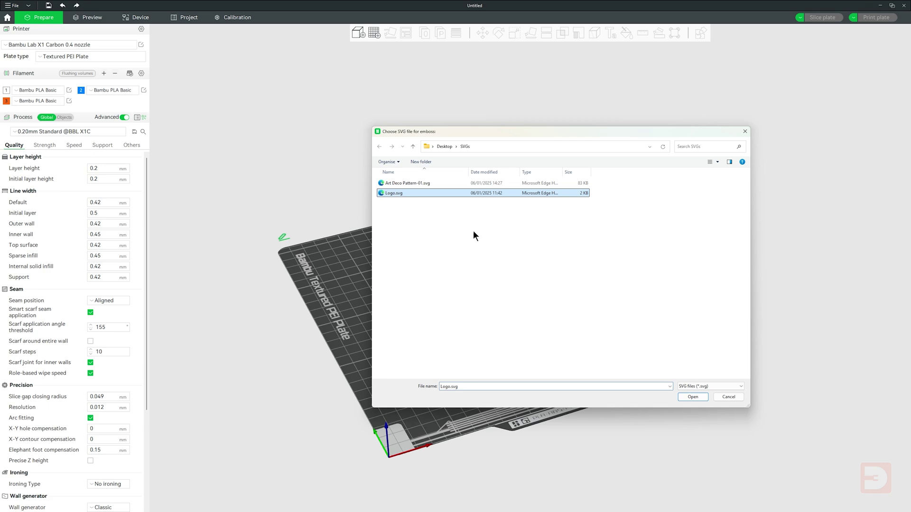
pyautogui.click(693, 396)
# Reload Logo.svg from disk and show its file options: change file, bake to model, save as
pyautogui.scroll(3, 605, 295)
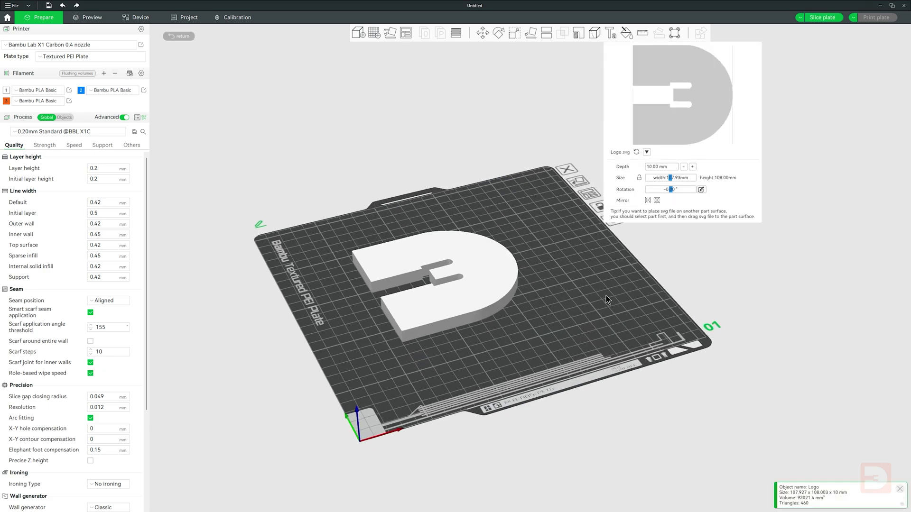
pyautogui.scroll(5, 587, 298)
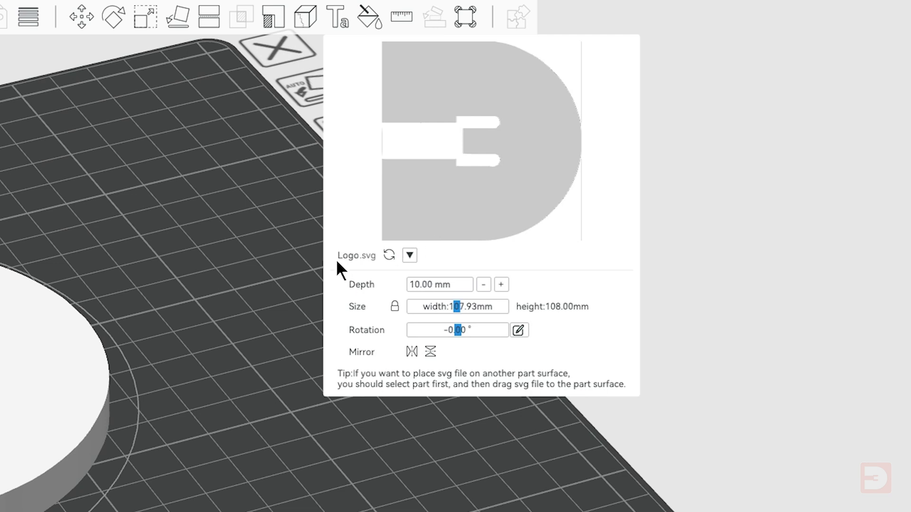
pyautogui.click(388, 255)
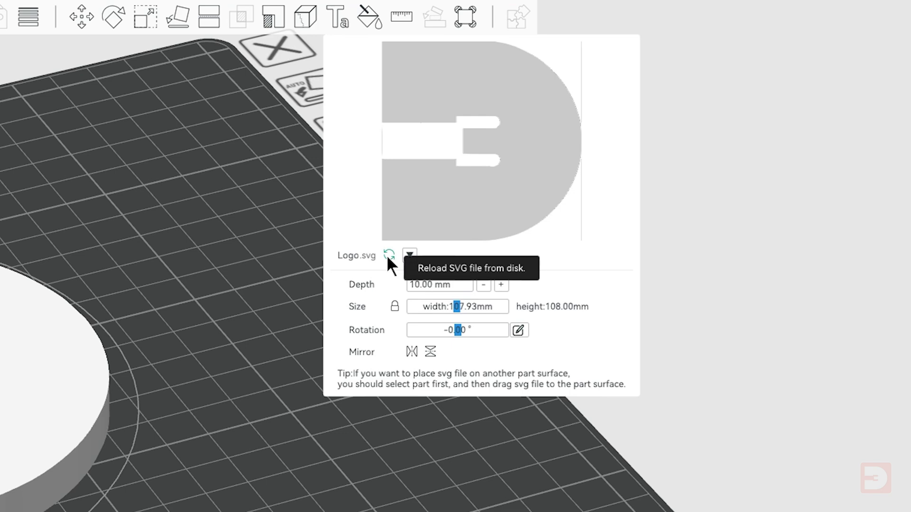
pyautogui.click(409, 257)
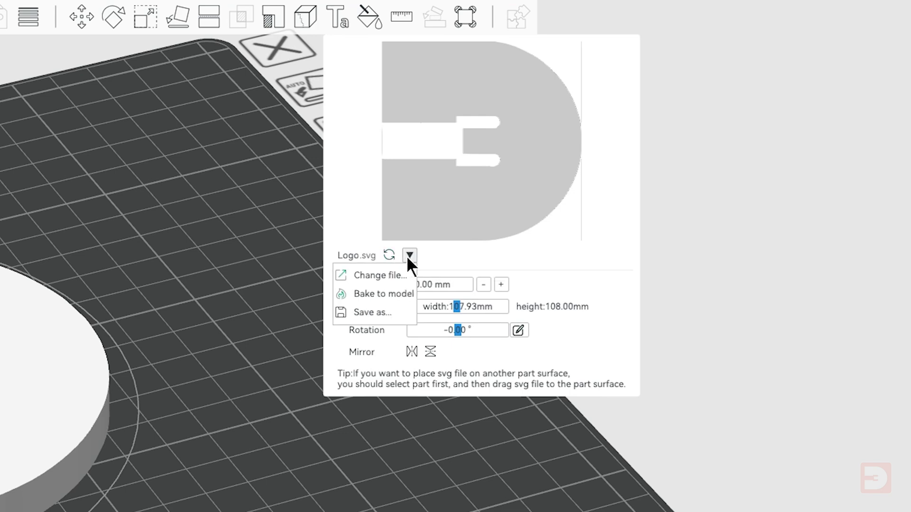
pyautogui.click(390, 279)
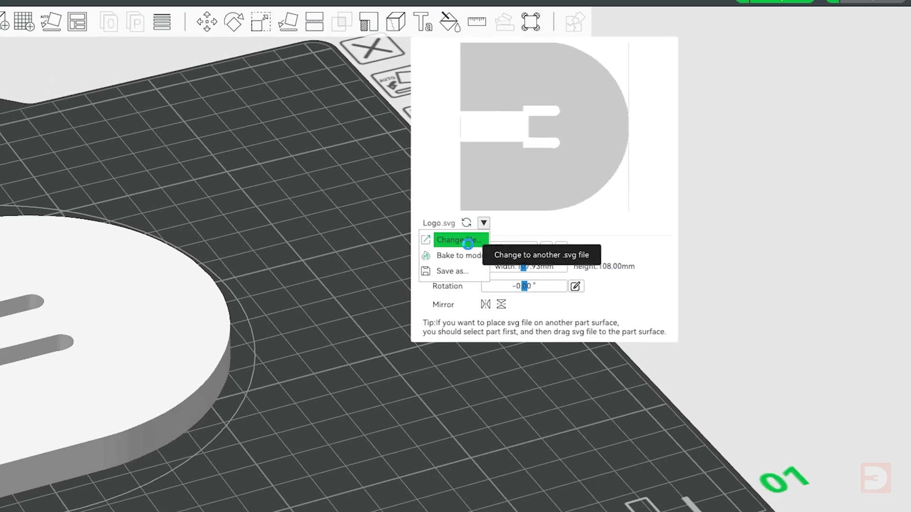
pyautogui.doubleClick(116, 283)
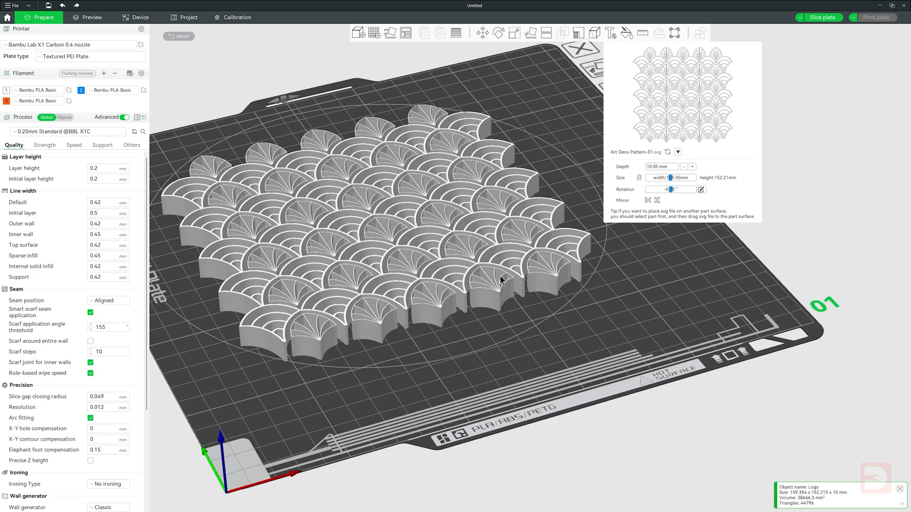
pyautogui.moveTo(593, 290); pyautogui.dragTo(628, 304)
pyautogui.click(678, 152)
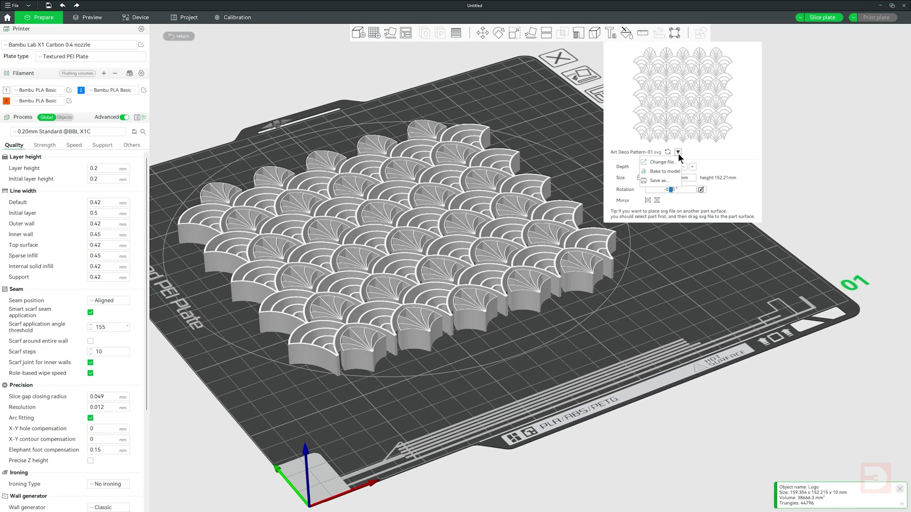
pyautogui.click(661, 162)
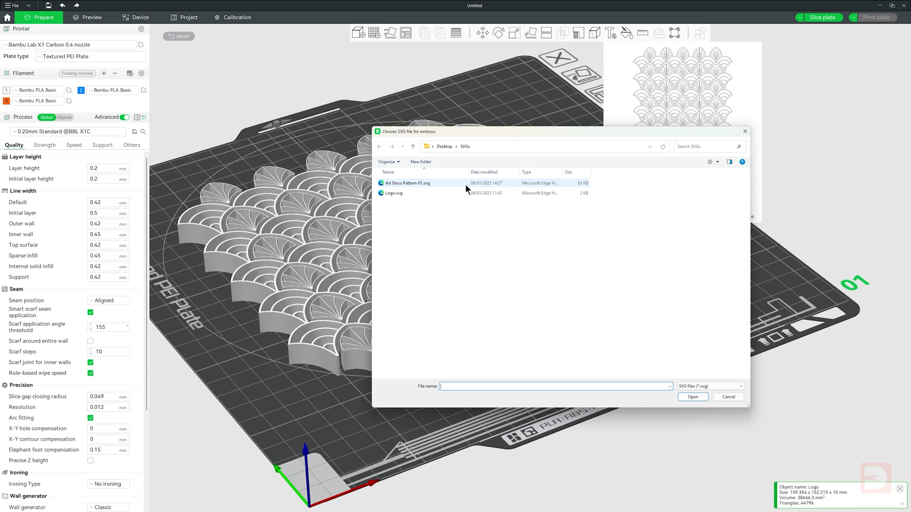
pyautogui.doubleClick(442, 191)
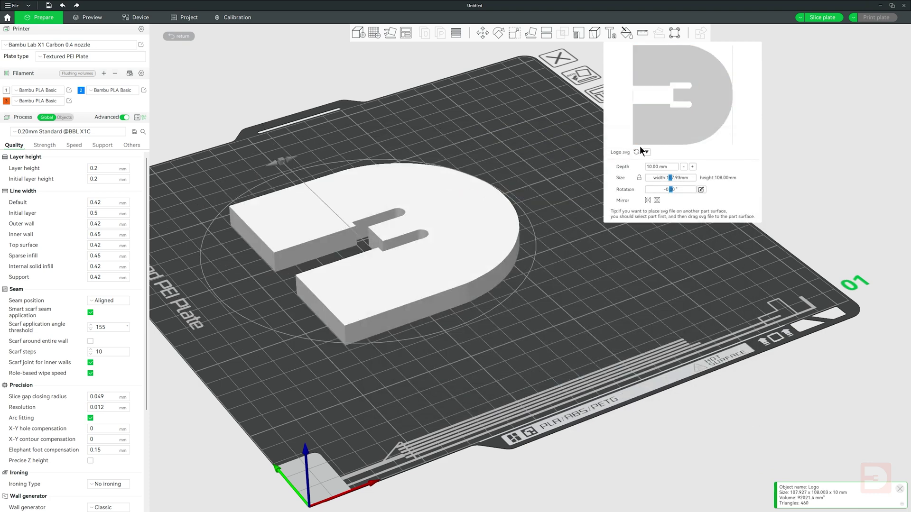
pyautogui.click(646, 152)
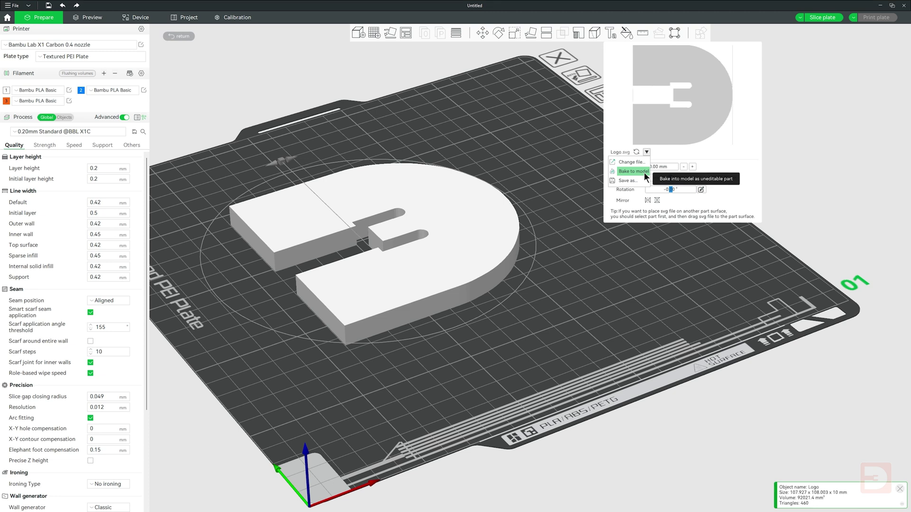
# Close the file options and set the logo's emboss depth to 40 mm
pyautogui.click(666, 154)
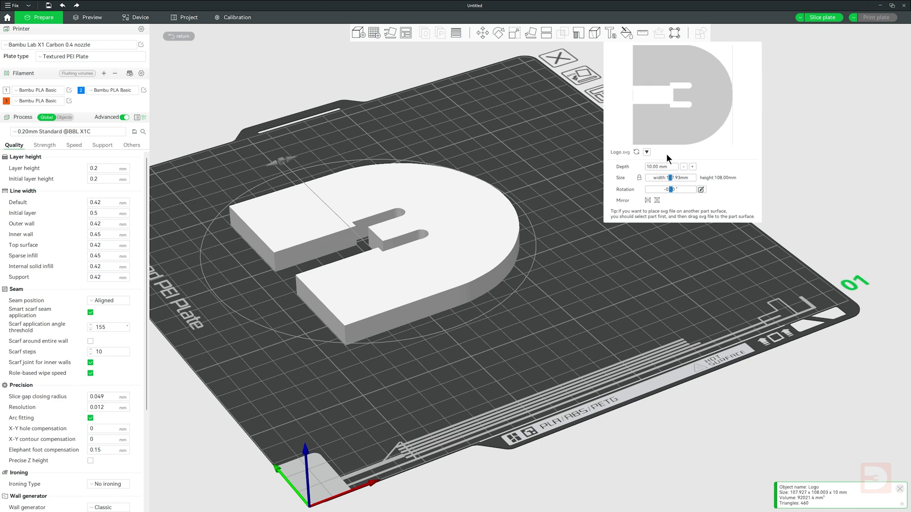
pyautogui.moveTo(616, 267); pyautogui.dragTo(280, 247)
pyautogui.moveTo(598, 229); pyautogui.dragTo(611, 243)
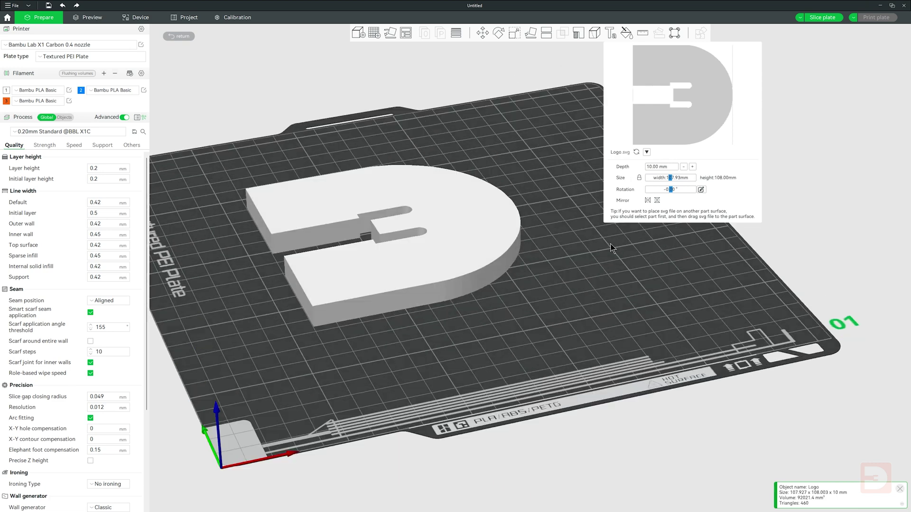
pyautogui.scroll(5, 613, 246)
pyautogui.moveTo(619, 247); pyautogui.dragTo(642, 252, button='middle')
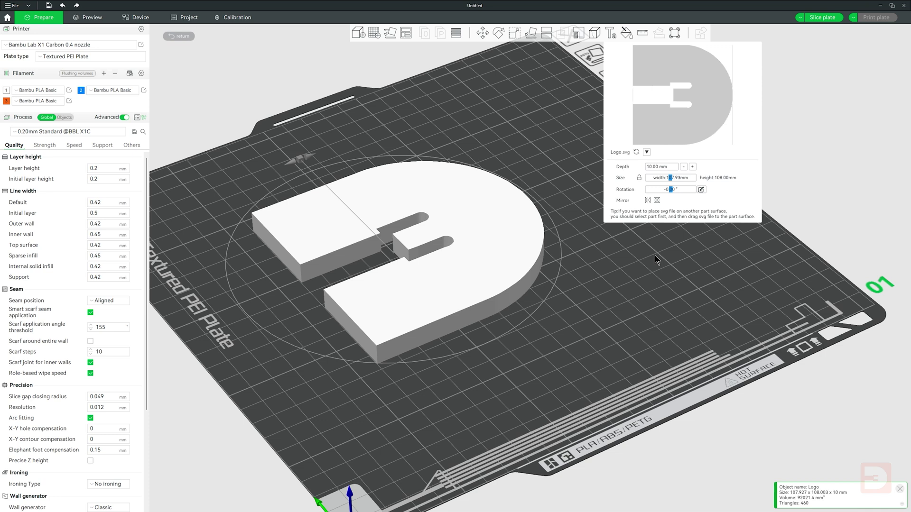
pyautogui.click(648, 168)
pyautogui.write('40')
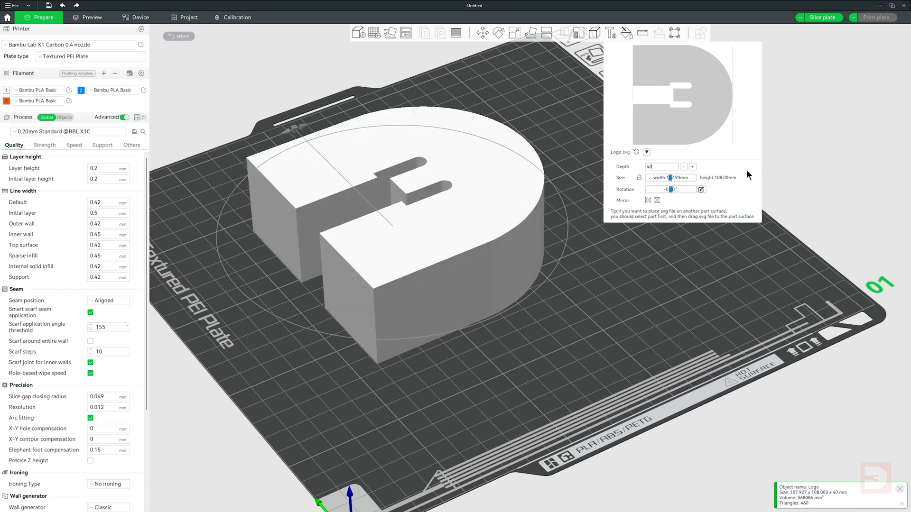
pyautogui.click(693, 167)
pyautogui.click(692, 167)
pyautogui.click(692, 166)
pyautogui.click(683, 167)
pyautogui.click(682, 167)
pyautogui.click(682, 166)
# Scale the logo proportionally down to about 55.28 × 55.32 mm
pyautogui.moveTo(670, 179); pyautogui.dragTo(664, 180)
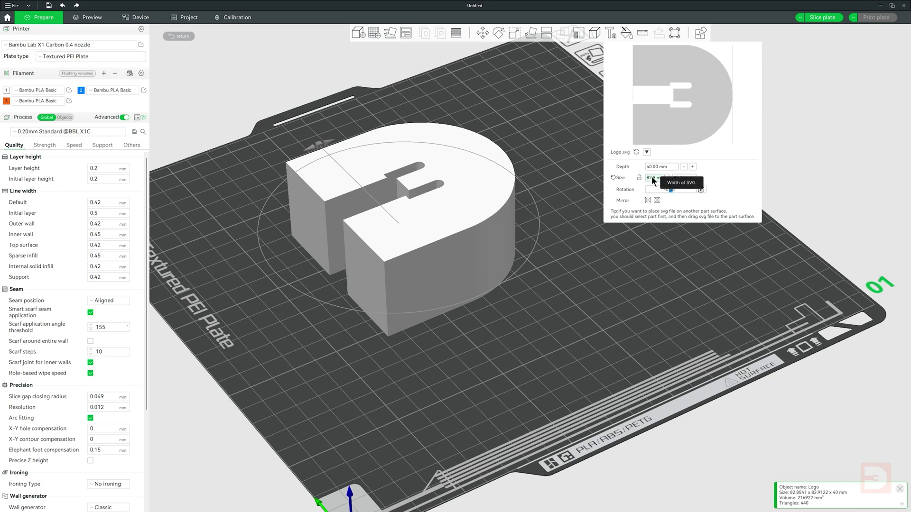
pyautogui.write('200')
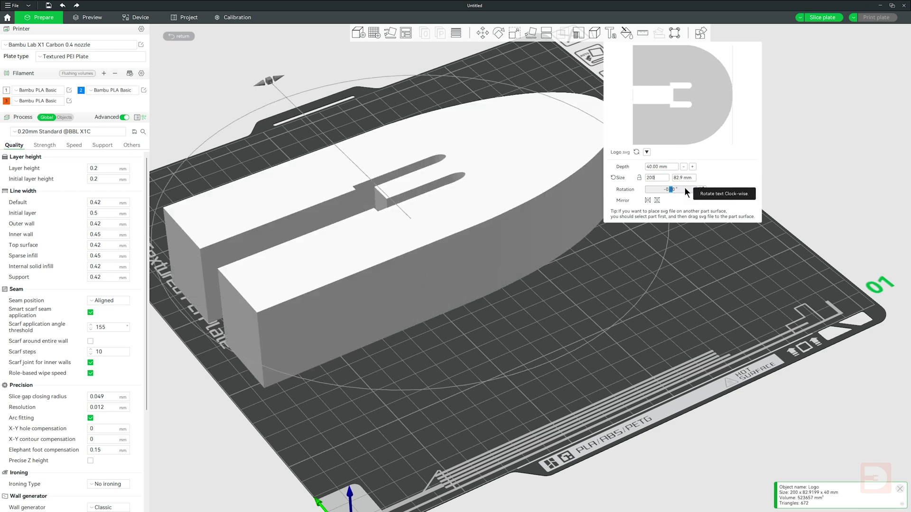
pyautogui.click(612, 178)
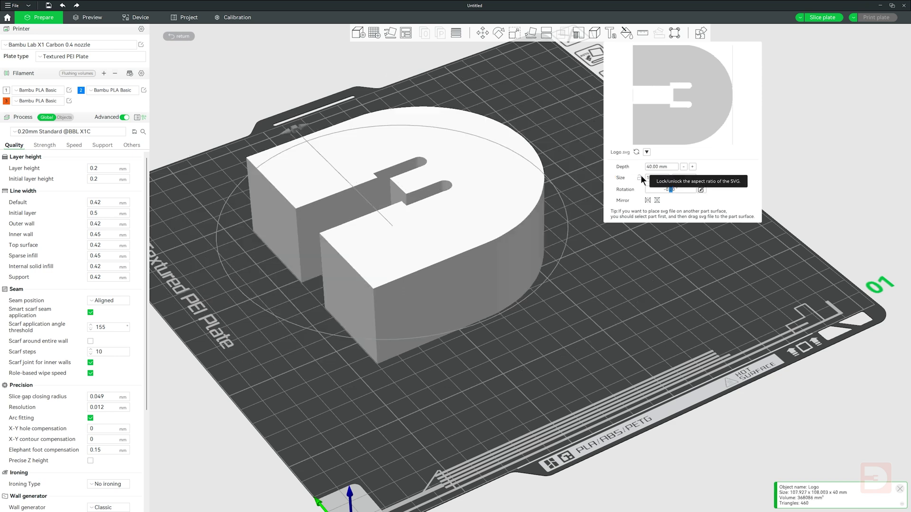
pyautogui.moveTo(671, 178); pyautogui.dragTo(658, 181)
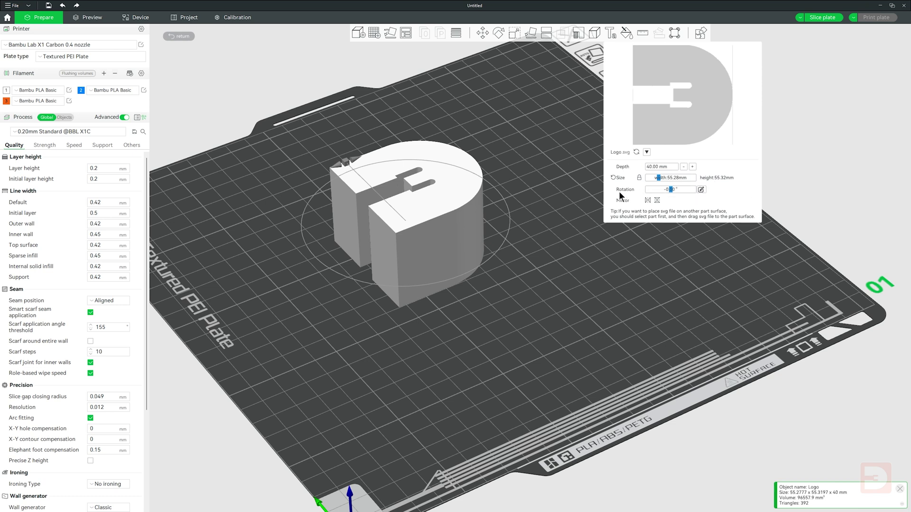
# Try rotating the logo, then set its Rotation back to 0°
pyautogui.moveTo(346, 163); pyautogui.dragTo(465, 224)
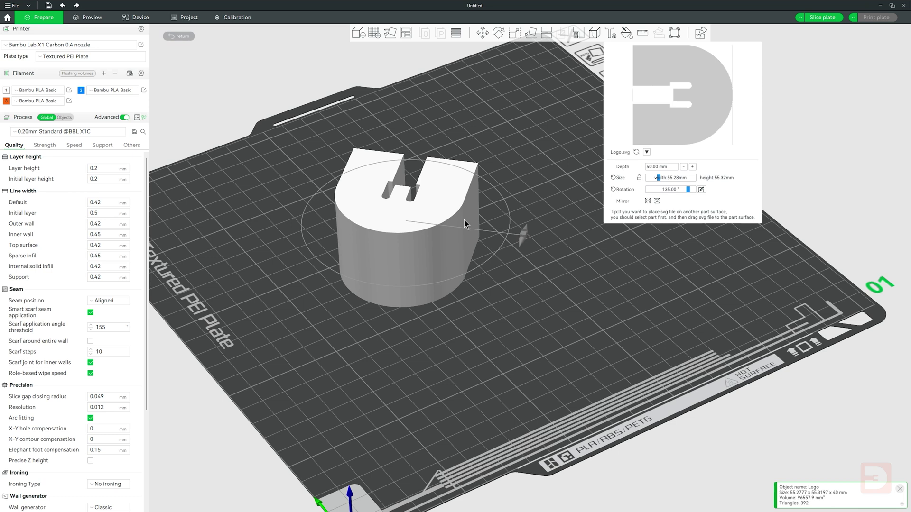
pyautogui.click(701, 190)
pyautogui.write('0')
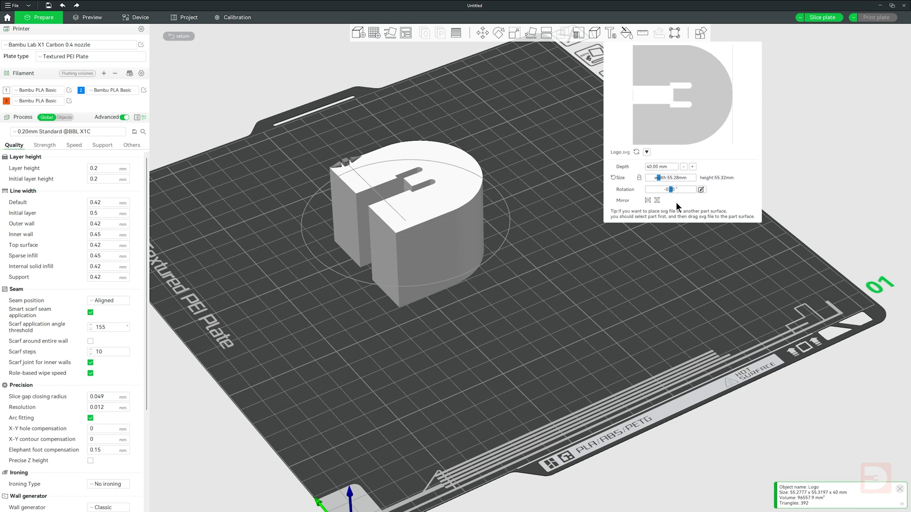
# Test the Mirror buttons, restore the original orientation, and close the SVG panel
pyautogui.click(647, 201)
pyautogui.click(647, 201)
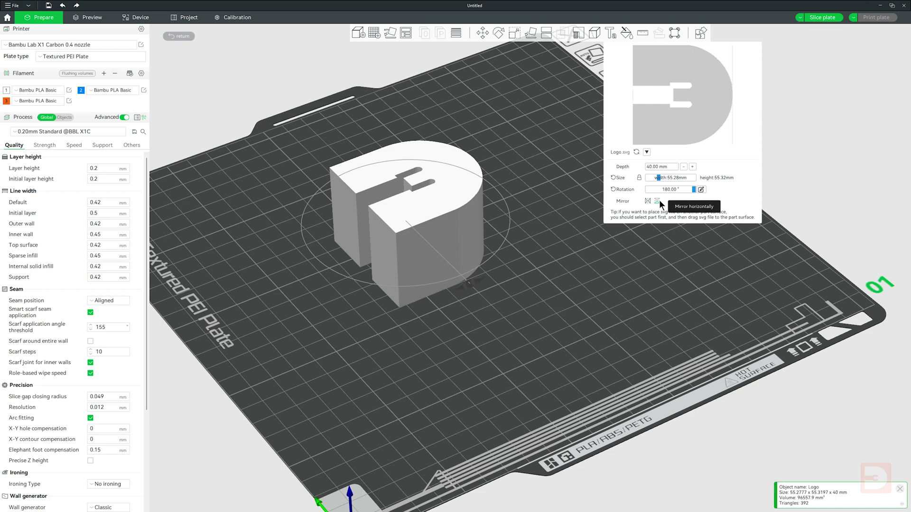
pyautogui.click(658, 201)
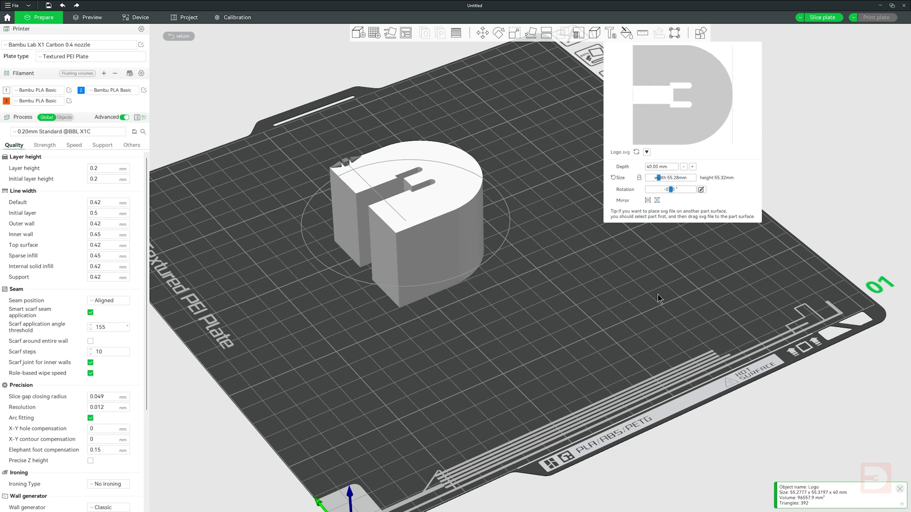
pyautogui.click(531, 165)
pyautogui.scroll(5, 563, 166)
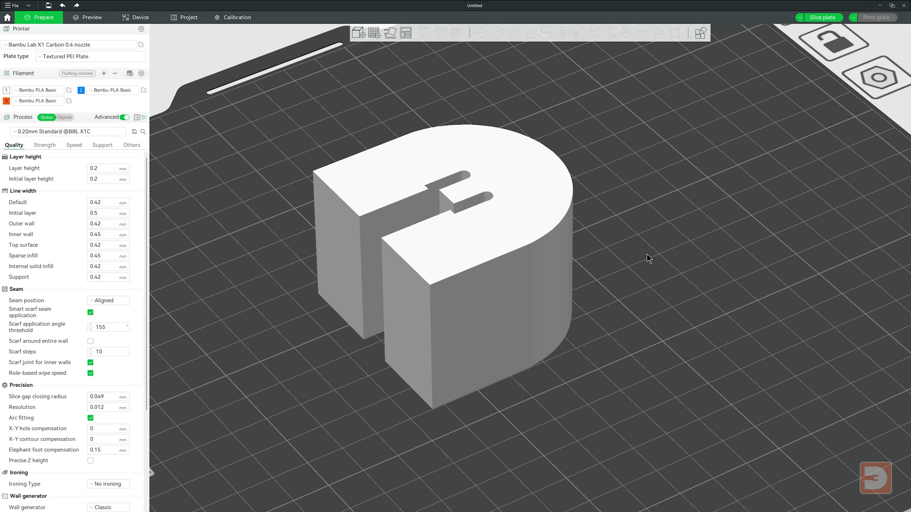
# Show the Plate 1 object list (Logo, Outside), reopen Logo's SVG editing, then deselect it
pyautogui.rightClick(431, 239)
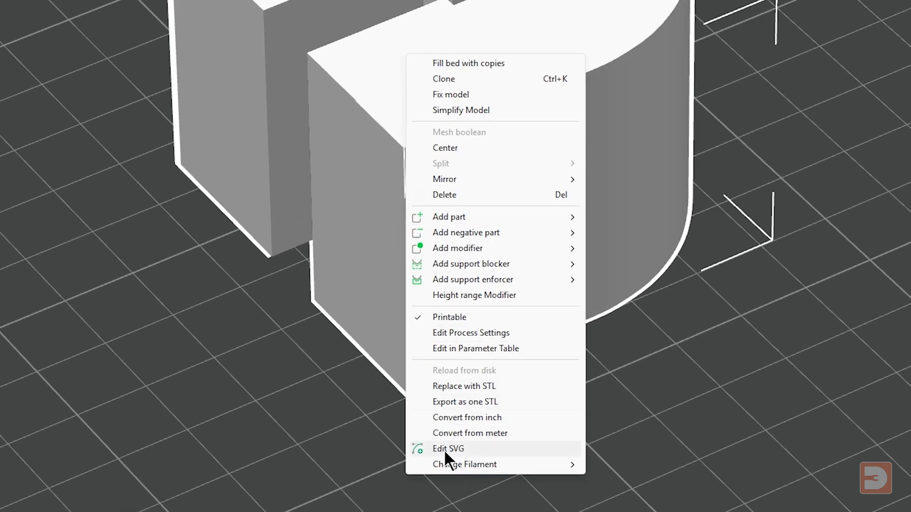
pyautogui.click(206, 115)
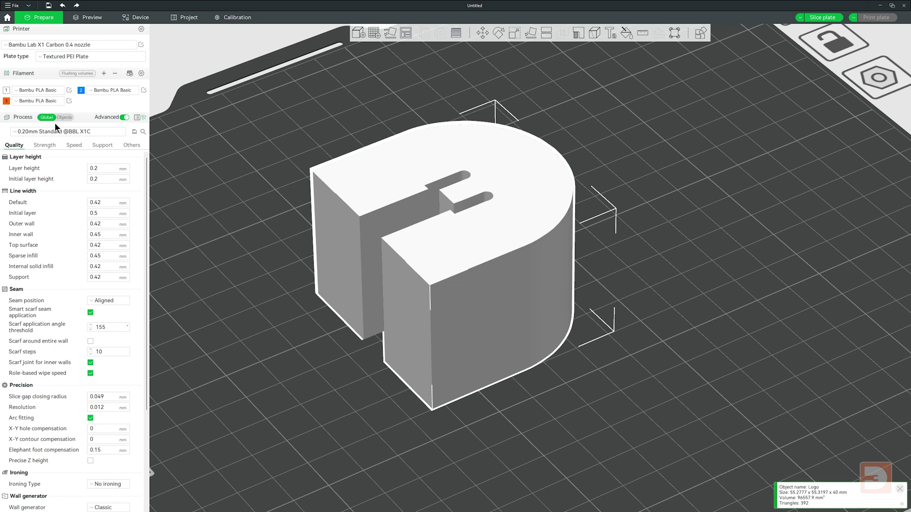
pyautogui.click(64, 118)
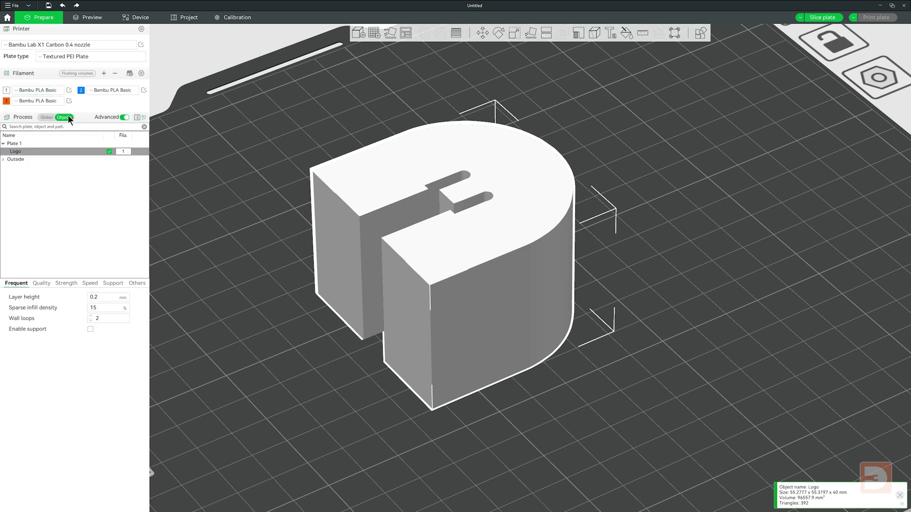
pyautogui.rightClick(15, 152)
pyautogui.click(36, 349)
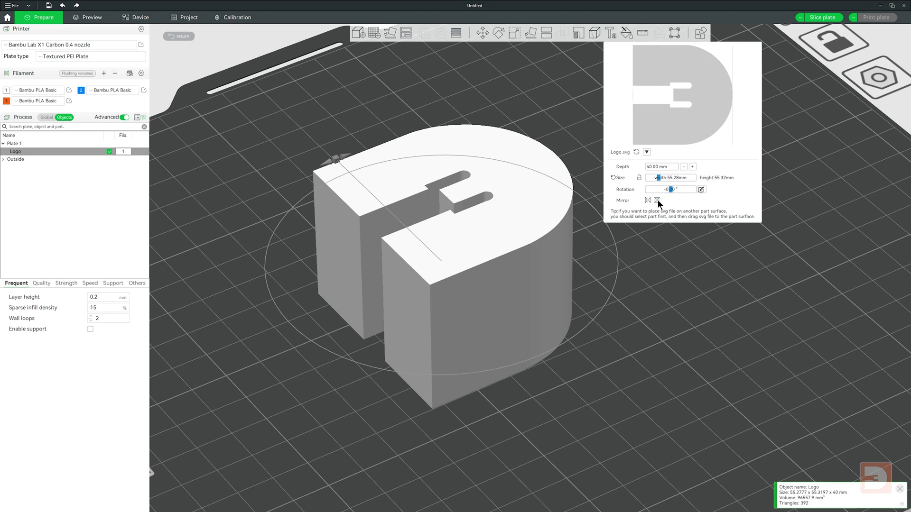
pyautogui.click(707, 284)
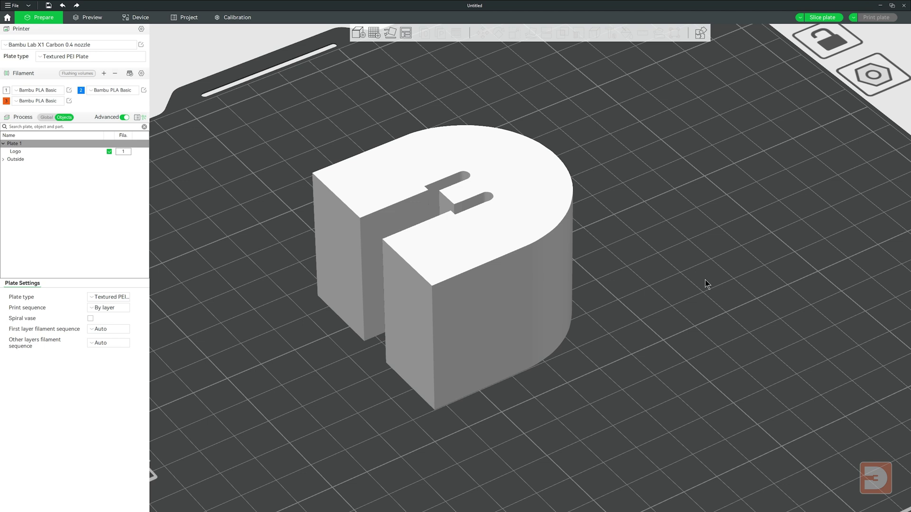
pyautogui.moveTo(706, 282); pyautogui.dragTo(740, 298, button='middle')
# Add Logo.svg as a 10 mm-deep SVG part inside the Logo object
pyautogui.click(530, 251)
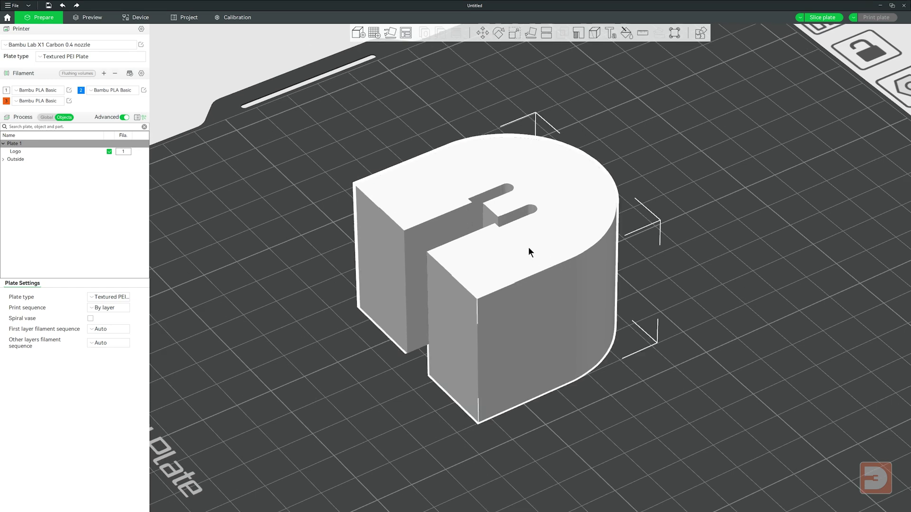
pyautogui.rightClick(528, 246)
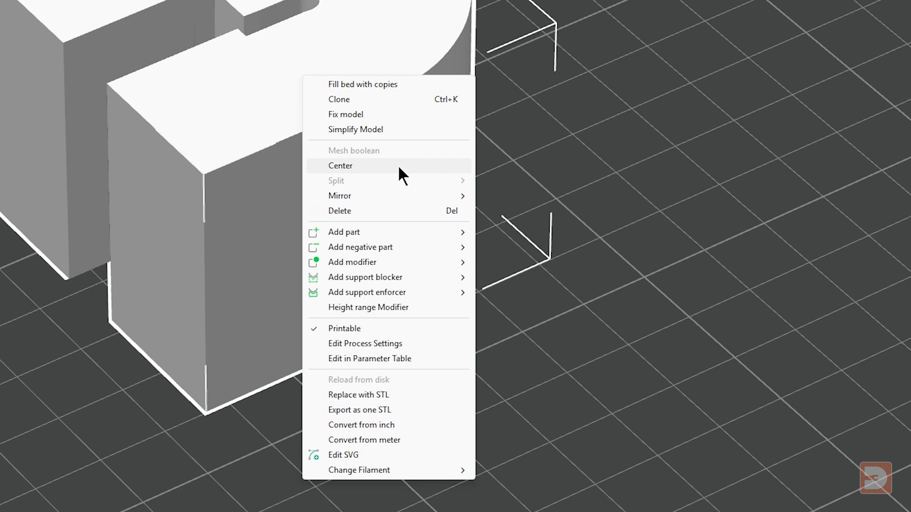
pyautogui.moveTo(309, 227)
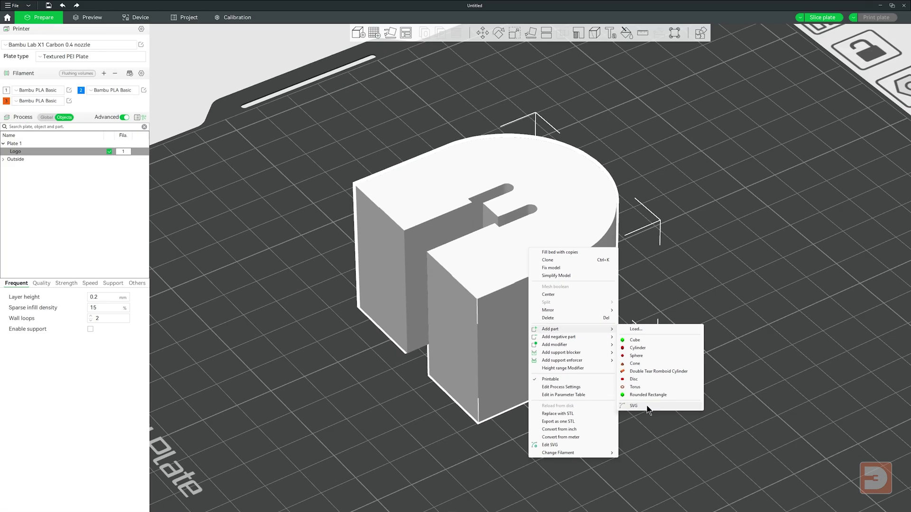
pyautogui.click(504, 378)
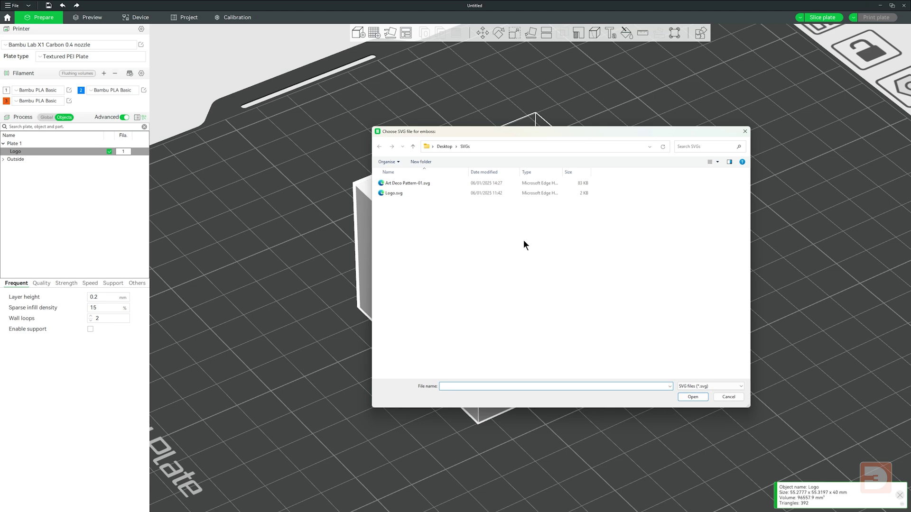
pyautogui.click(394, 193)
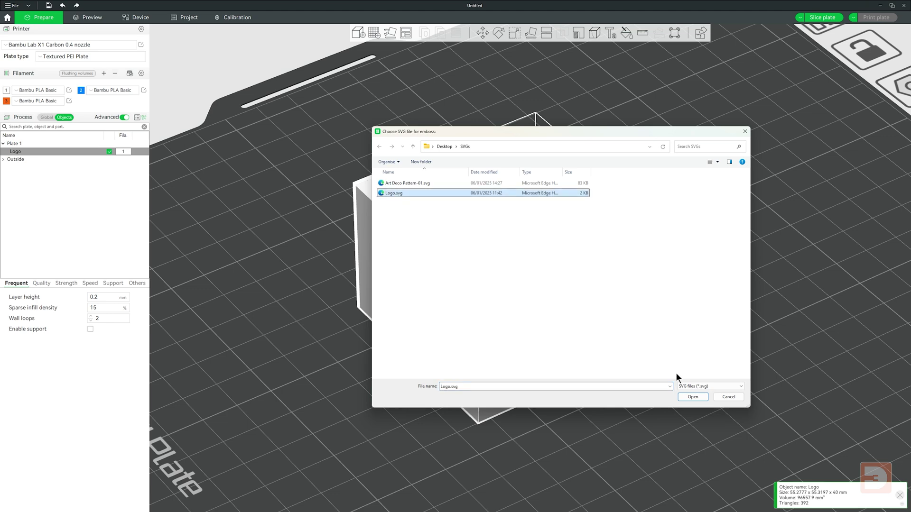
pyautogui.click(693, 397)
pyautogui.scroll(-2, 637, 346)
pyautogui.moveTo(789, 294); pyautogui.dragTo(687, 240, button='right')
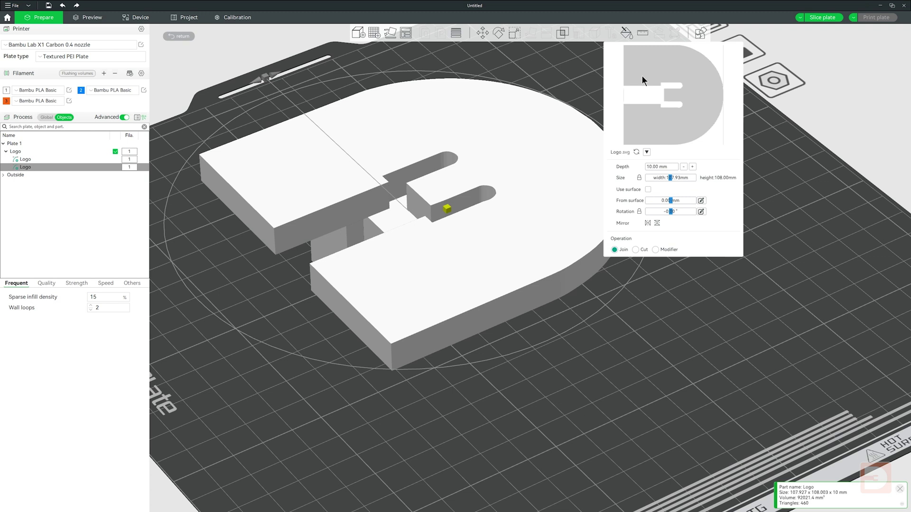
# Shrink the logo part to about 11.5 mm wide and move it onto the D's front face
pyautogui.click(666, 178)
pyautogui.moveTo(666, 178); pyautogui.dragTo(648, 179)
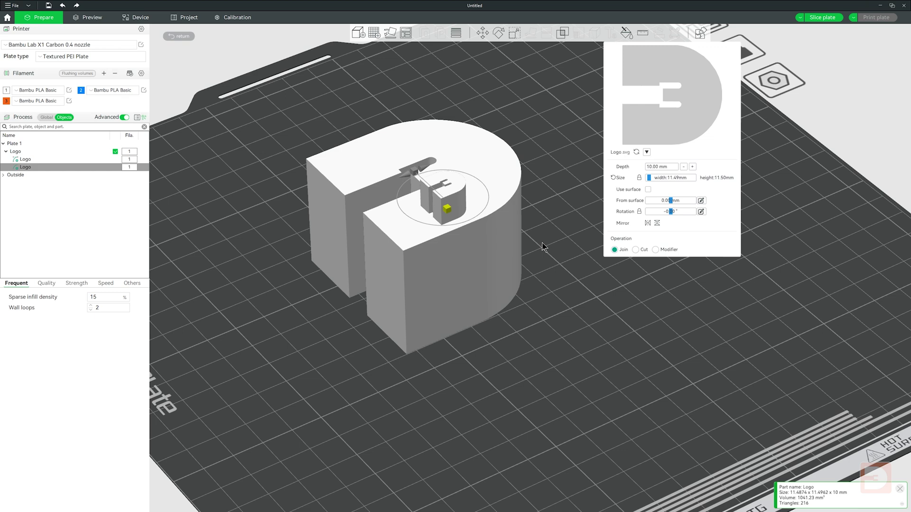
pyautogui.scroll(3, 564, 273)
pyautogui.scroll(3, 531, 266)
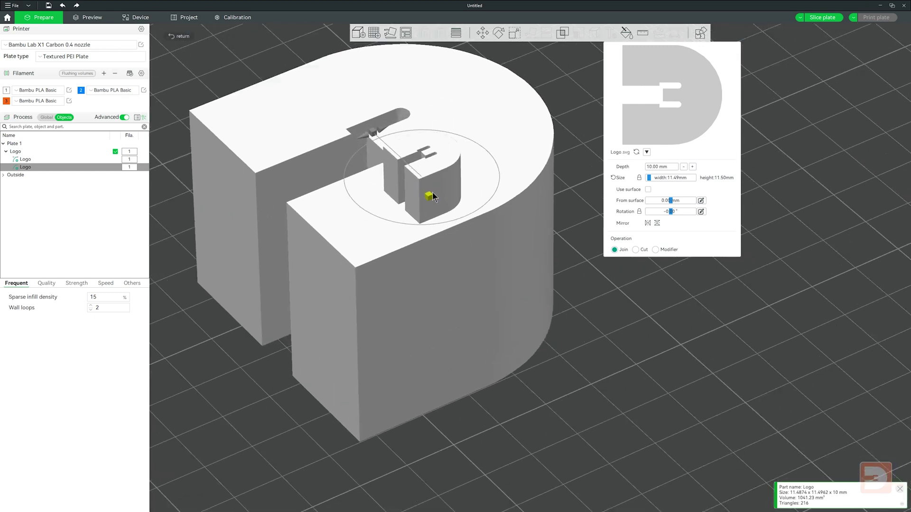
pyautogui.moveTo(433, 197); pyautogui.dragTo(311, 222)
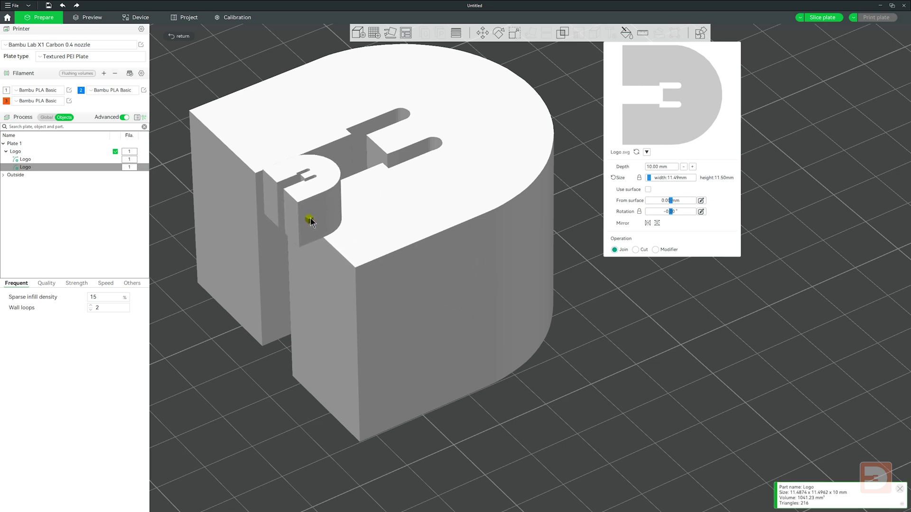
# Reopen the part's SVG editing, enable Use surface, and move the logo toward the top
pyautogui.click(539, 309)
pyautogui.scroll(5, 611, 327)
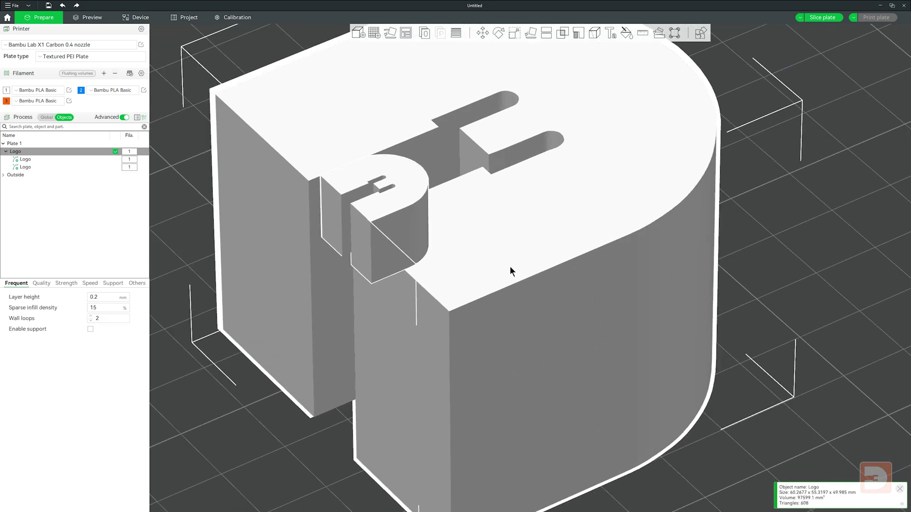
pyautogui.rightClick(21, 169)
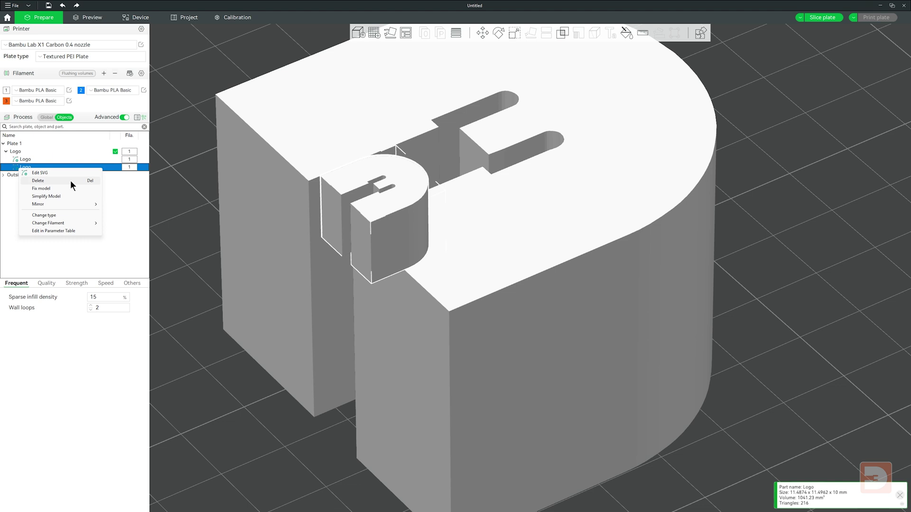
pyautogui.click(70, 180)
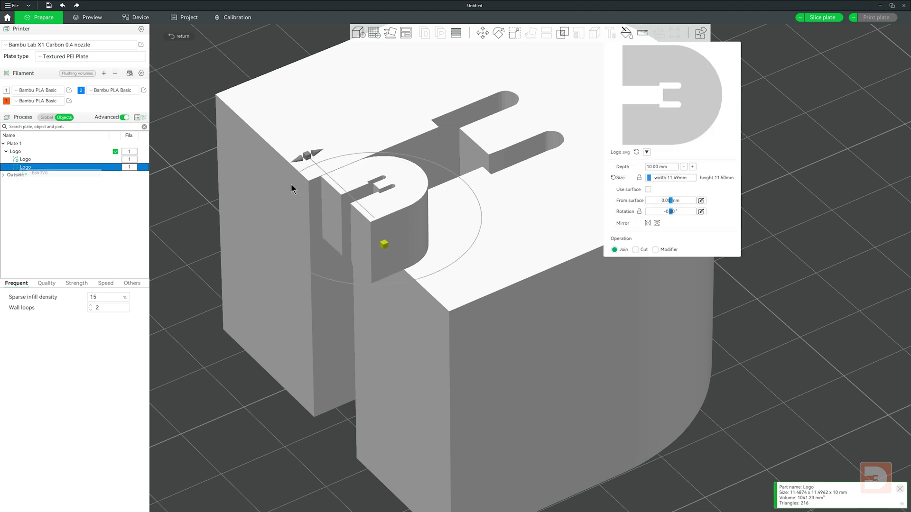
pyautogui.click(649, 189)
pyautogui.moveTo(385, 245); pyautogui.dragTo(364, 219)
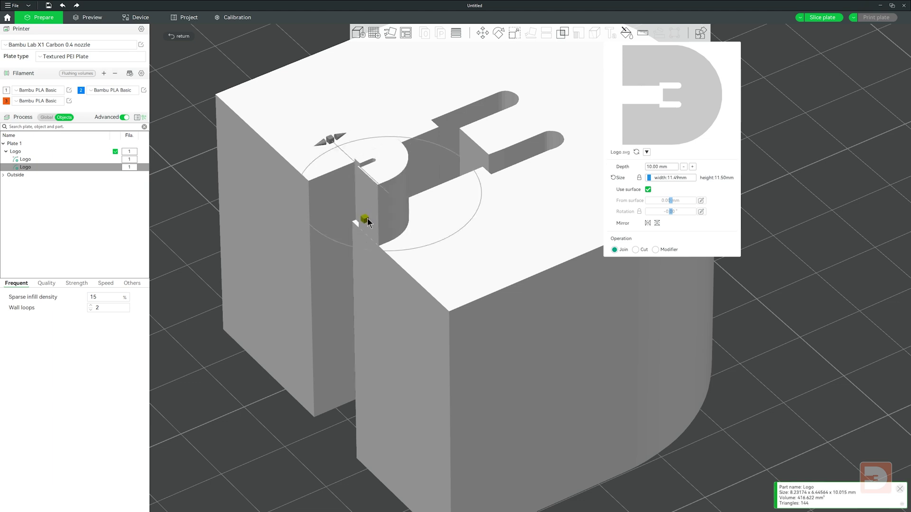
# Turn Use surface off and place the small logo upright on the D's flat top face
pyautogui.click(648, 190)
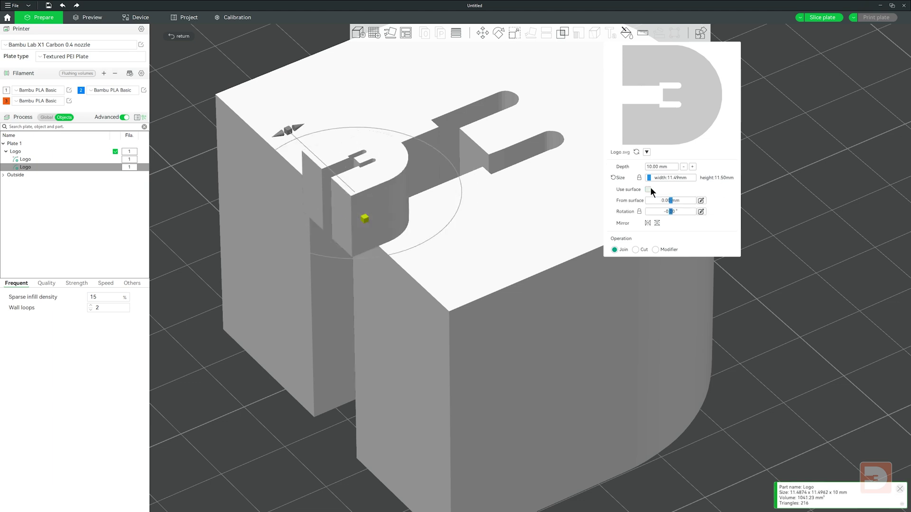
pyautogui.moveTo(365, 219); pyautogui.dragTo(695, 296)
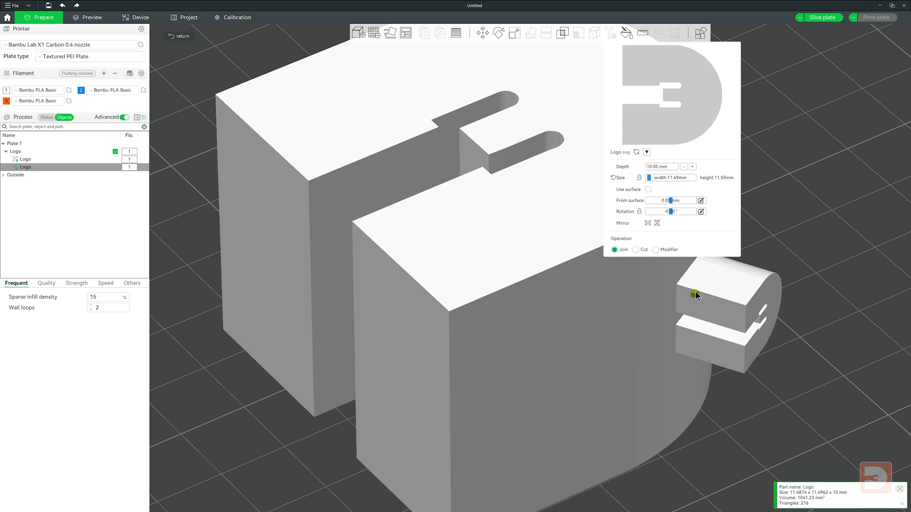
pyautogui.click(648, 190)
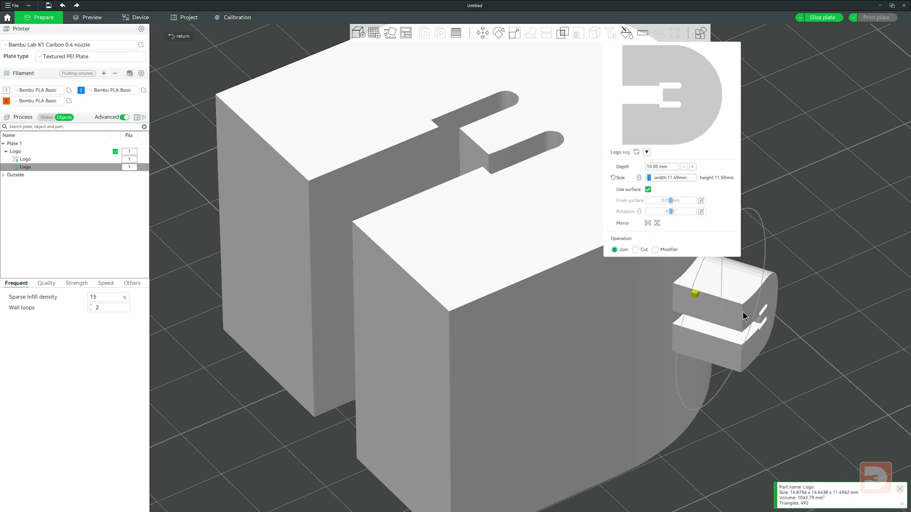
pyautogui.click(648, 189)
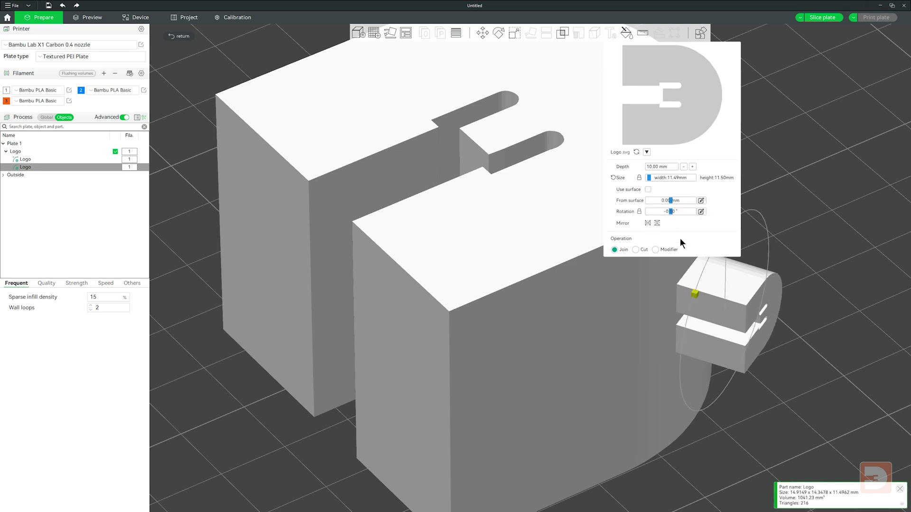
pyautogui.moveTo(696, 292); pyautogui.dragTo(478, 235)
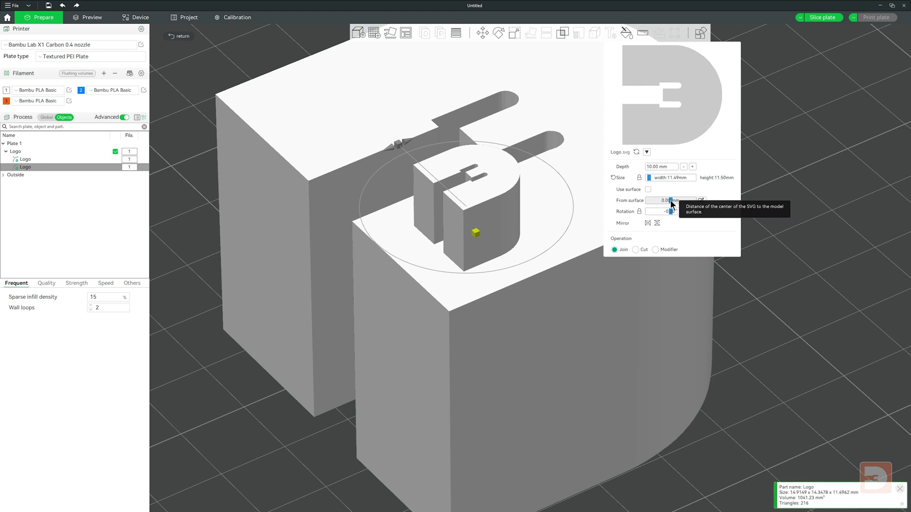
# Set the logo part to 5 mm deep with a 0 mm From surface offset
pyautogui.moveTo(671, 204); pyautogui.dragTo(618, 204)
pyautogui.scroll(3, 743, 249)
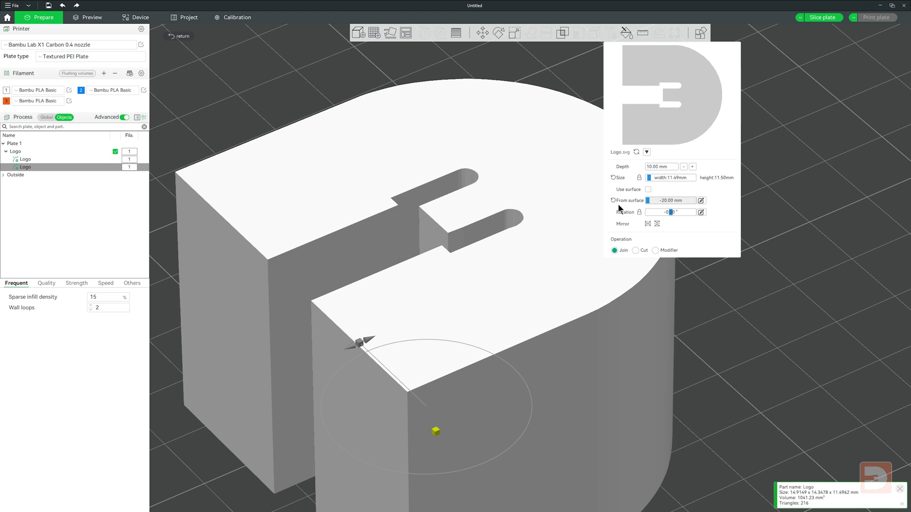
pyautogui.moveTo(648, 201); pyautogui.dragTo(707, 201)
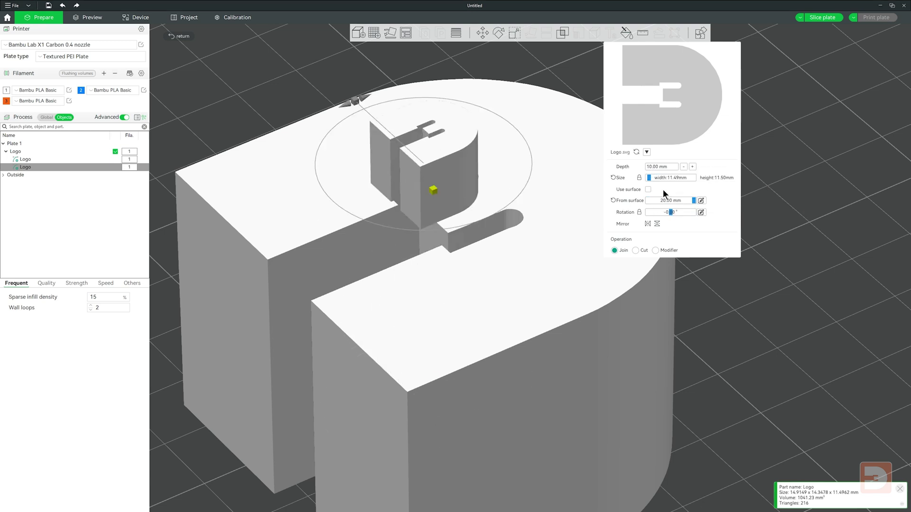
pyautogui.click(650, 169)
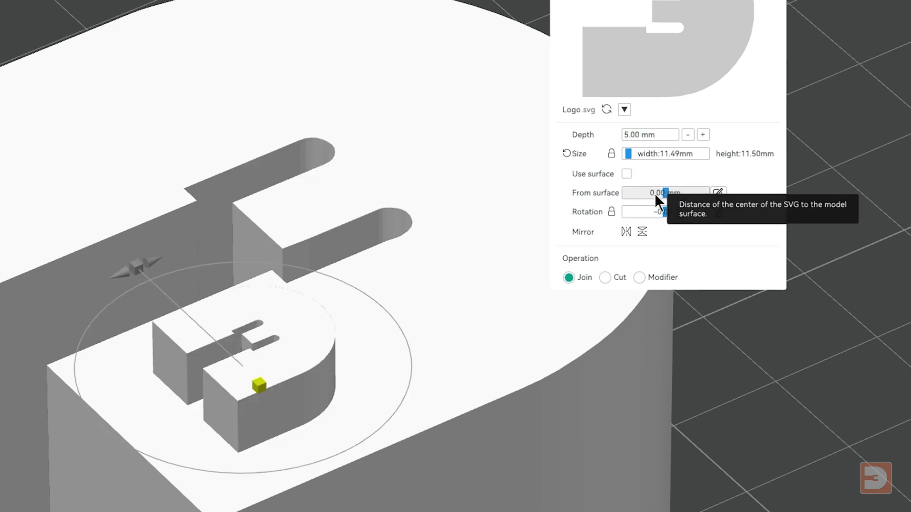
pyautogui.moveTo(655, 194); pyautogui.dragTo(514, 206)
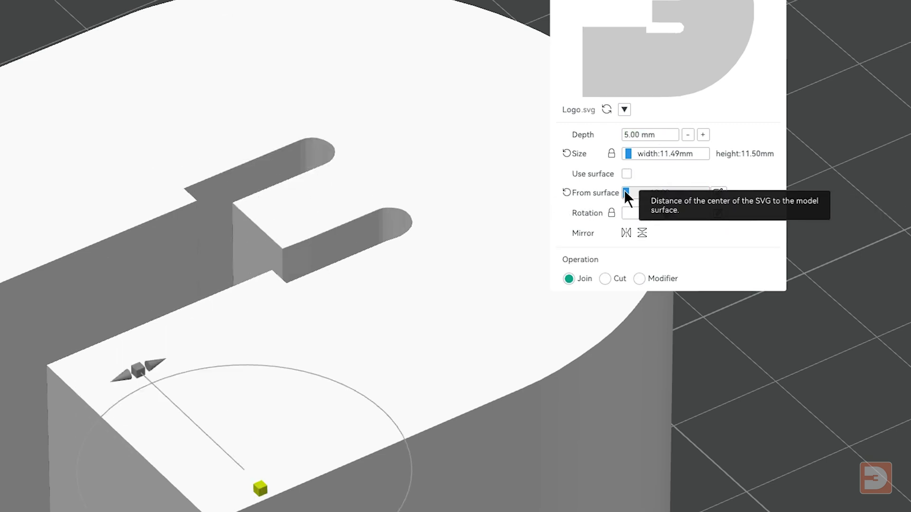
pyautogui.moveTo(624, 190); pyautogui.dragTo(667, 197)
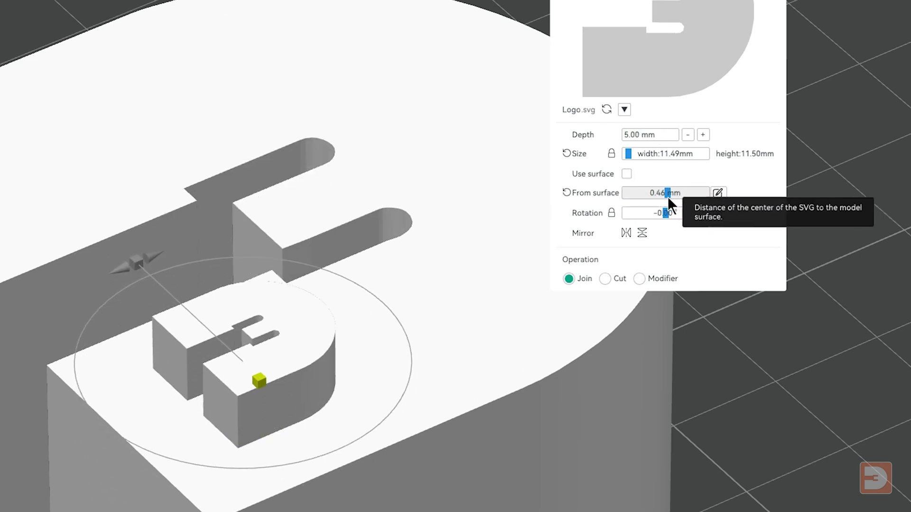
pyautogui.click(717, 193)
pyautogui.write('0')
pyautogui.press('Return')
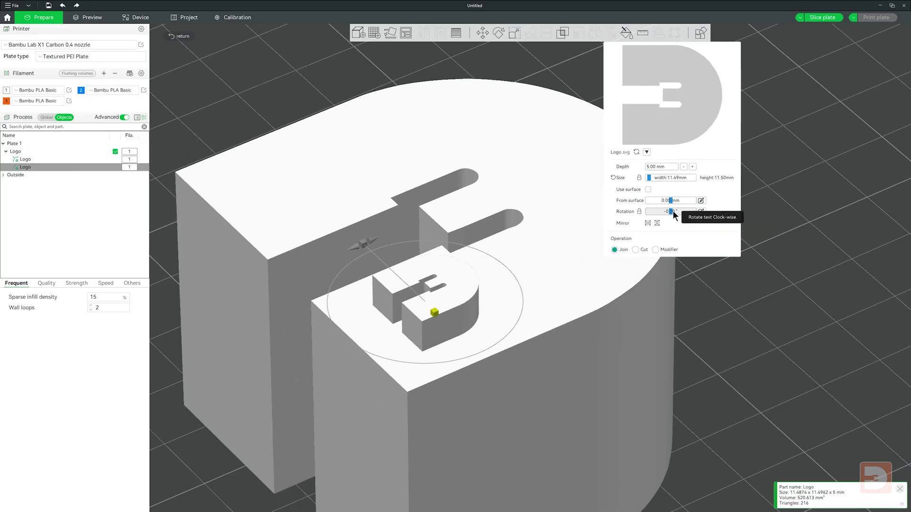
pyautogui.moveTo(673, 210); pyautogui.dragTo(672, 211)
# Reset the logo's rotation and mirroring, then slice the plate: about 47m53s and 32.73 g
pyautogui.moveTo(327, 284); pyautogui.dragTo(335, 265)
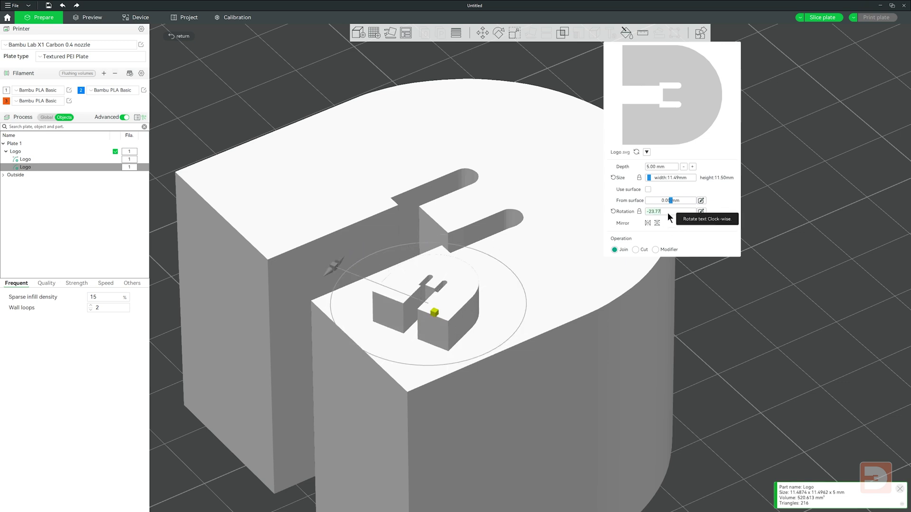
pyautogui.moveTo(667, 212); pyautogui.dragTo(671, 213)
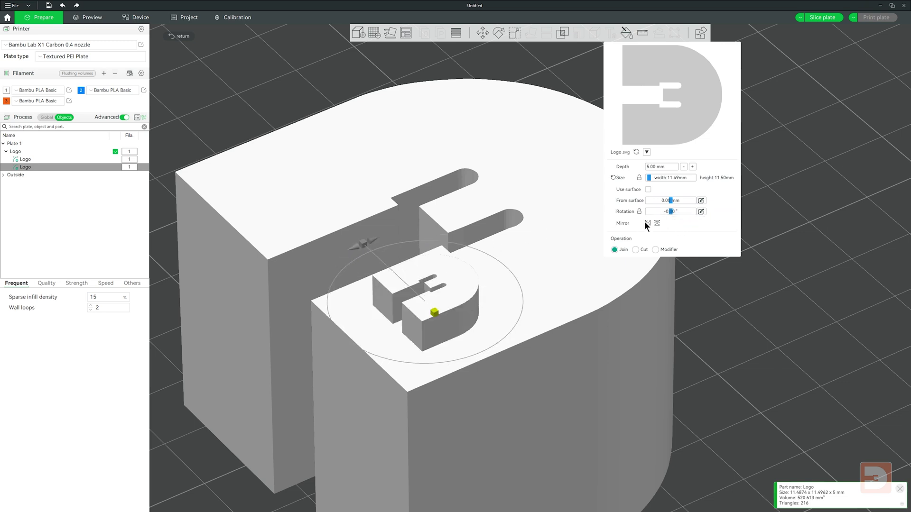
pyautogui.click(647, 223)
pyautogui.click(658, 222)
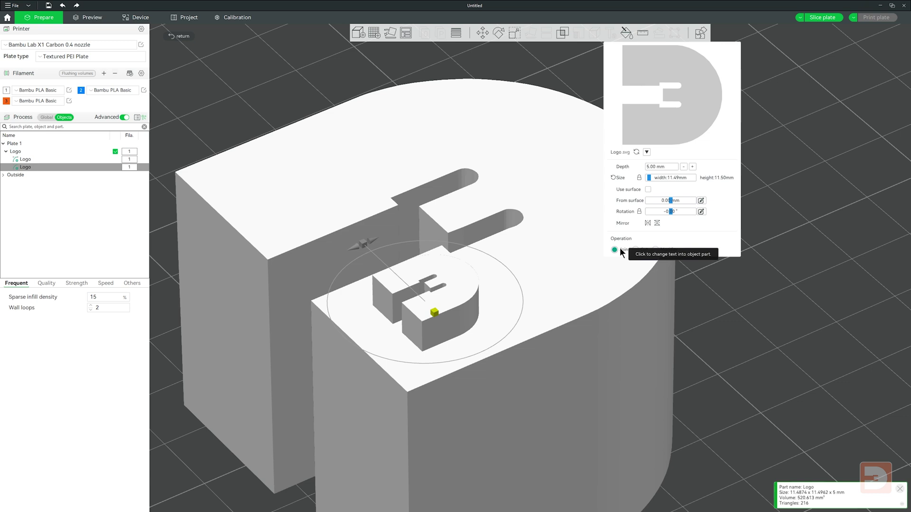
pyautogui.click(825, 18)
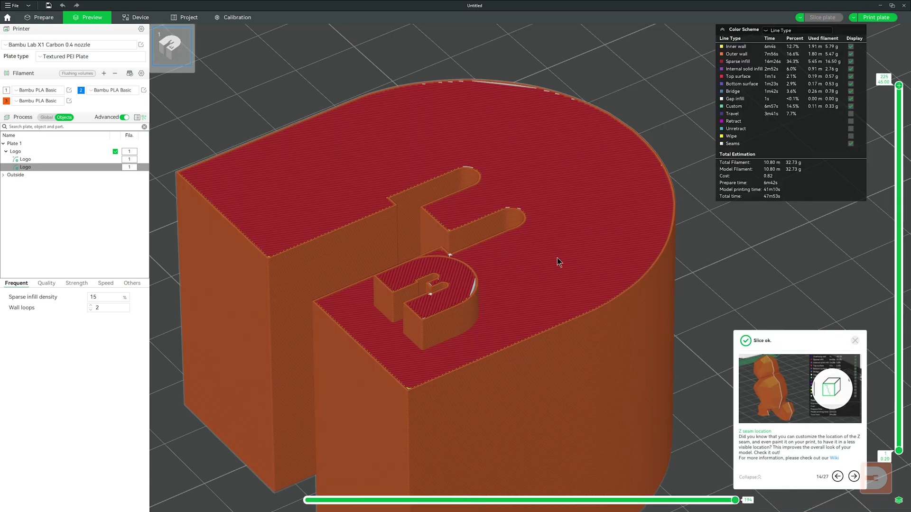
pyautogui.moveTo(902, 89)
pyautogui.mouseDown()
pyautogui.moveTo(898, 130)
pyautogui.moveTo(896, 84)
pyautogui.mouseUp()
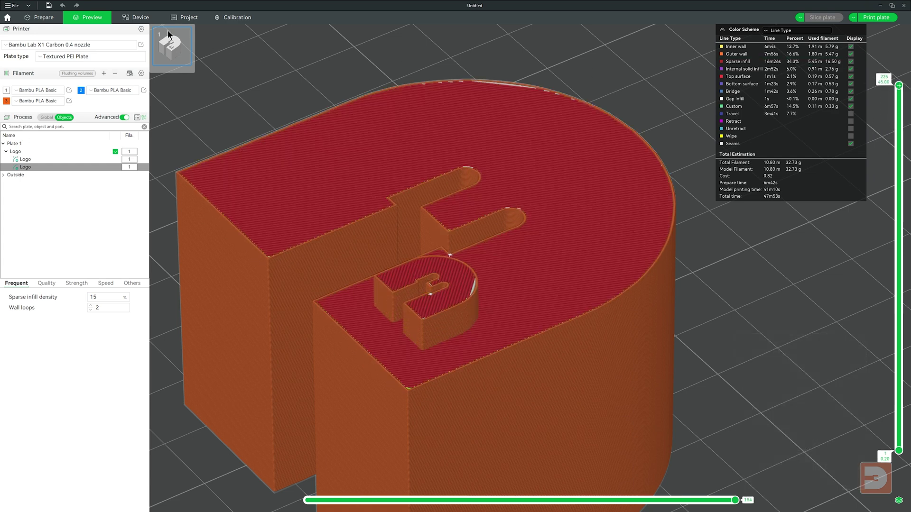
# Back in Prepare, assign the small top Logo part filament 2 so it shows blue
pyautogui.click(42, 17)
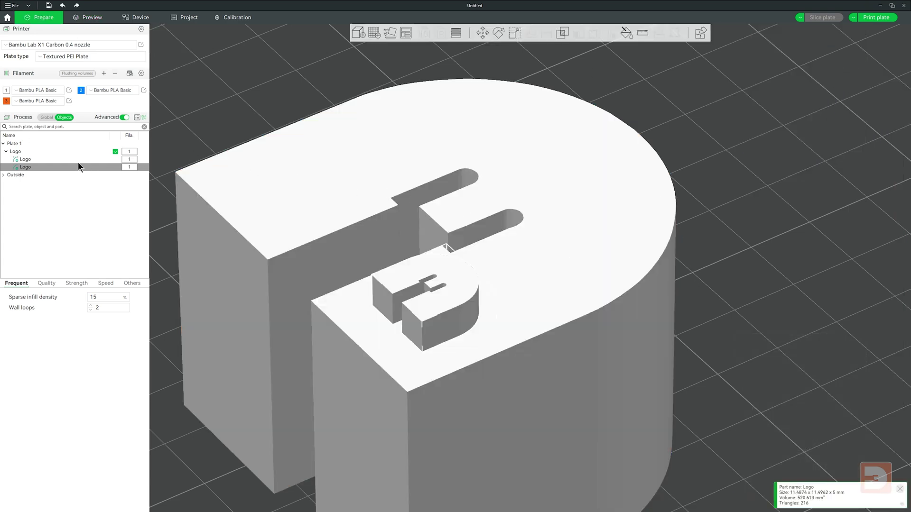
pyautogui.rightClick(27, 166)
pyautogui.moveTo(76, 220)
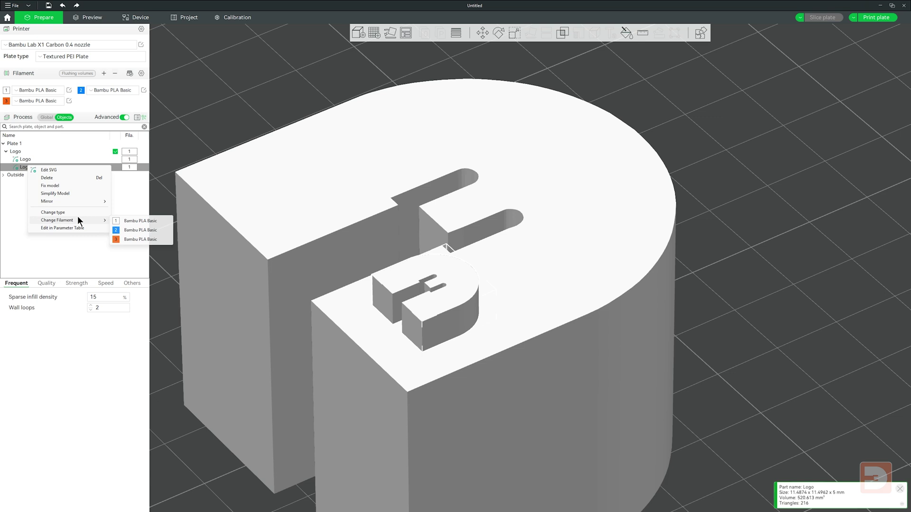
pyautogui.click(122, 230)
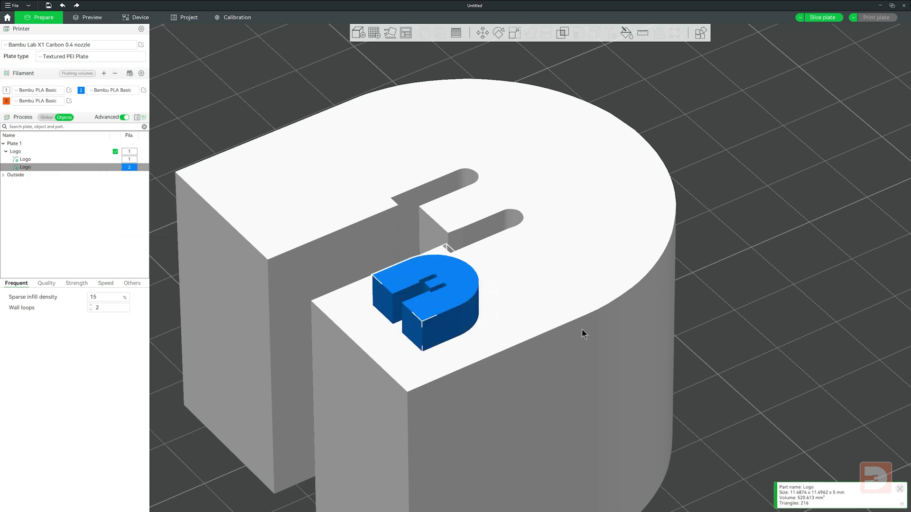
pyautogui.moveTo(789, 333); pyautogui.dragTo(786, 264, button='middle')
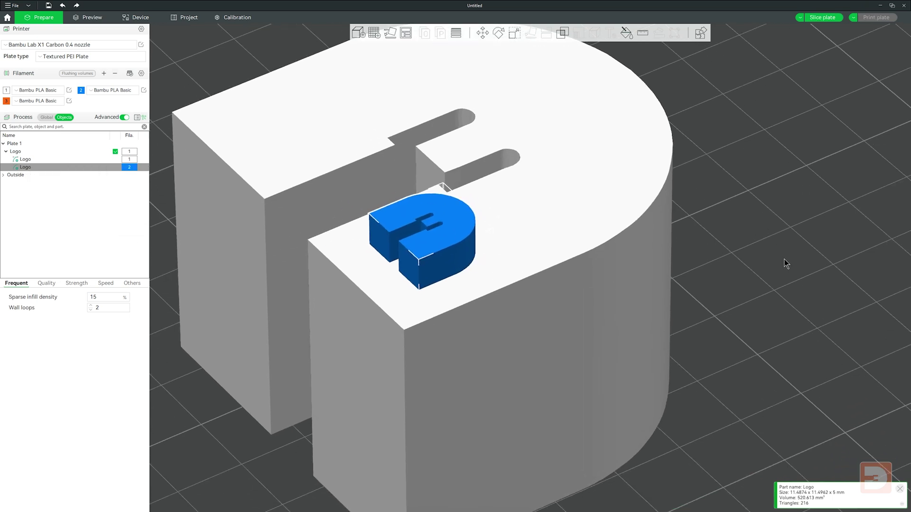
pyautogui.rightClick(21, 166)
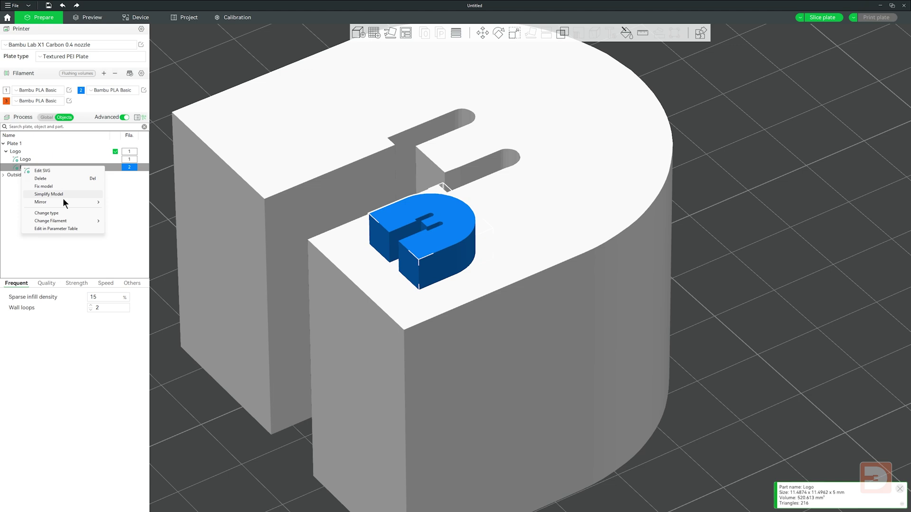
# Set the top logo's SVG emboss operation to Cut and slice the plate to preview it
pyautogui.click(87, 170)
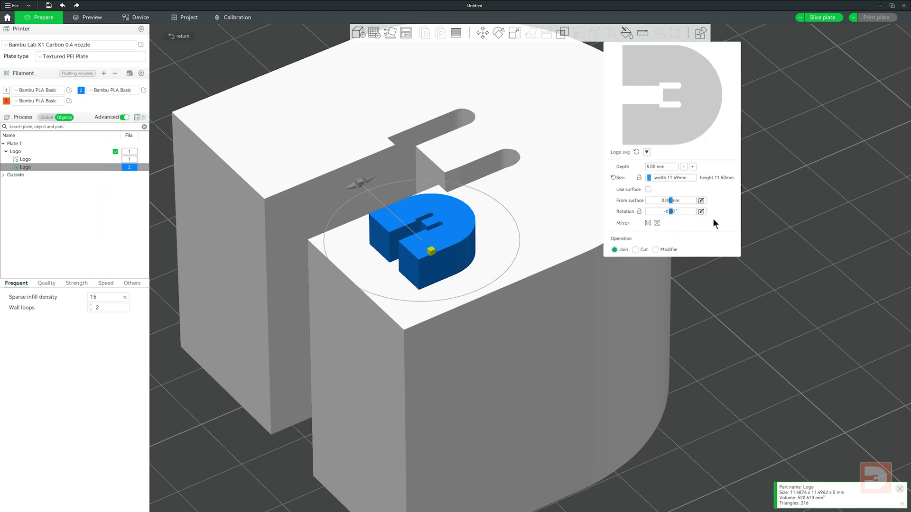
pyautogui.click(635, 249)
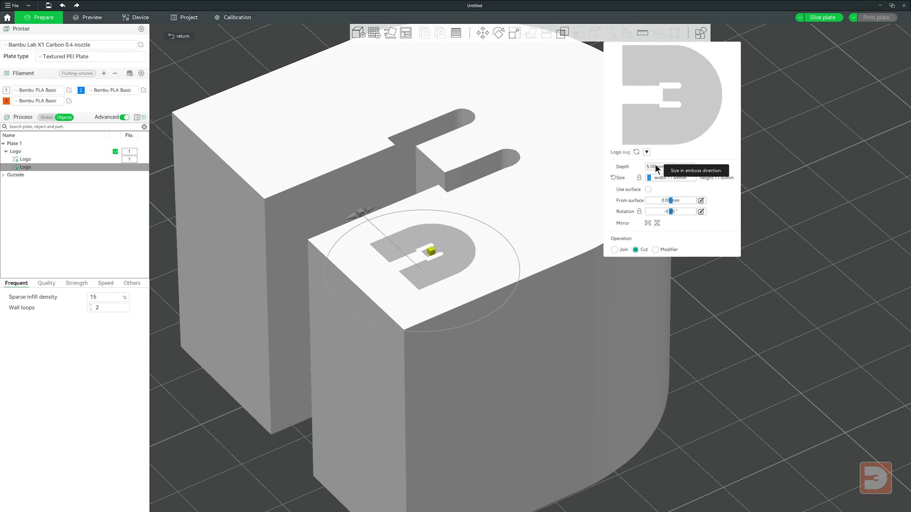
pyautogui.click(817, 18)
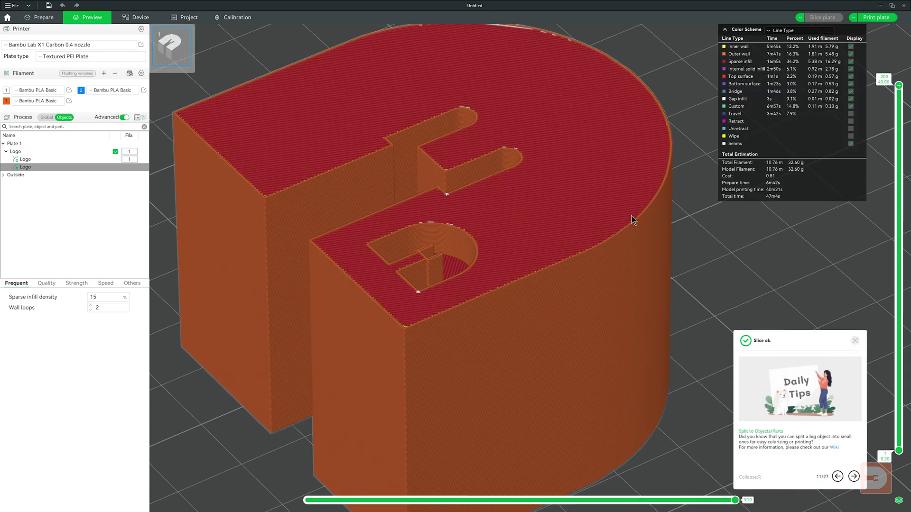
pyautogui.scroll(5, 784, 277)
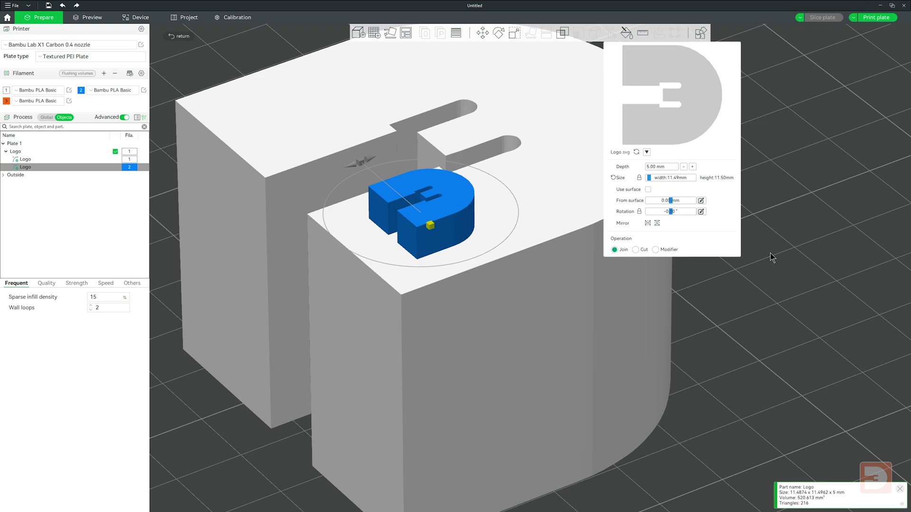
# Add Art Deco Pattern-01.svg as an SVG part cut 10 mm into the curved side
pyautogui.rightClick(591, 241)
pyautogui.moveTo(661, 326)
pyautogui.click(698, 392)
pyautogui.click(384, 187)
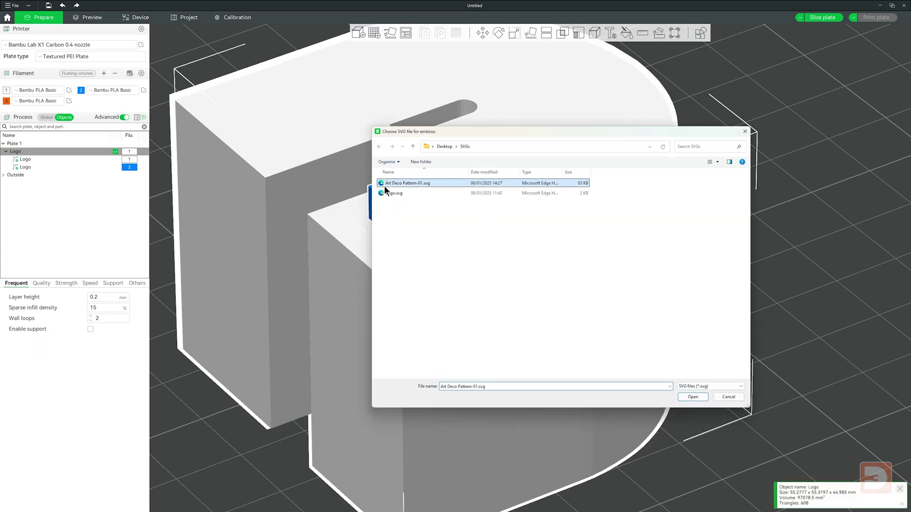
pyautogui.press('Return')
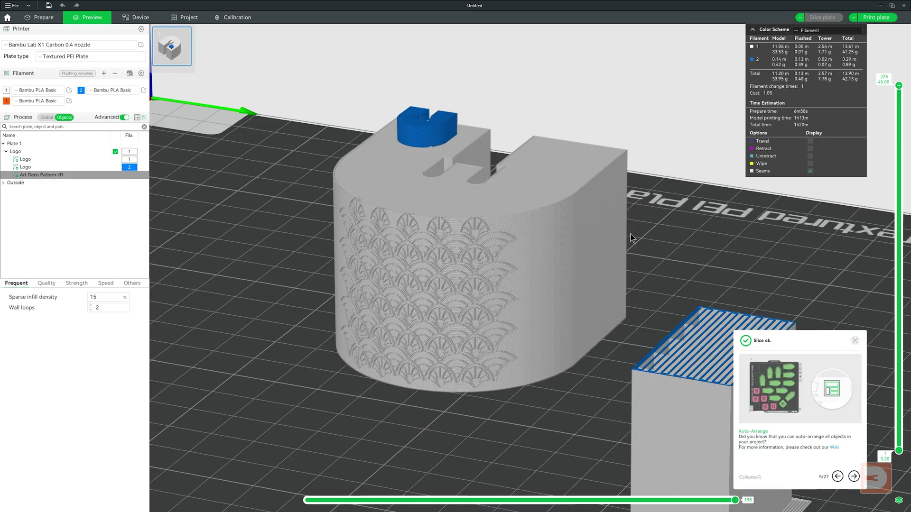
pyautogui.scroll(5, 405, 437)
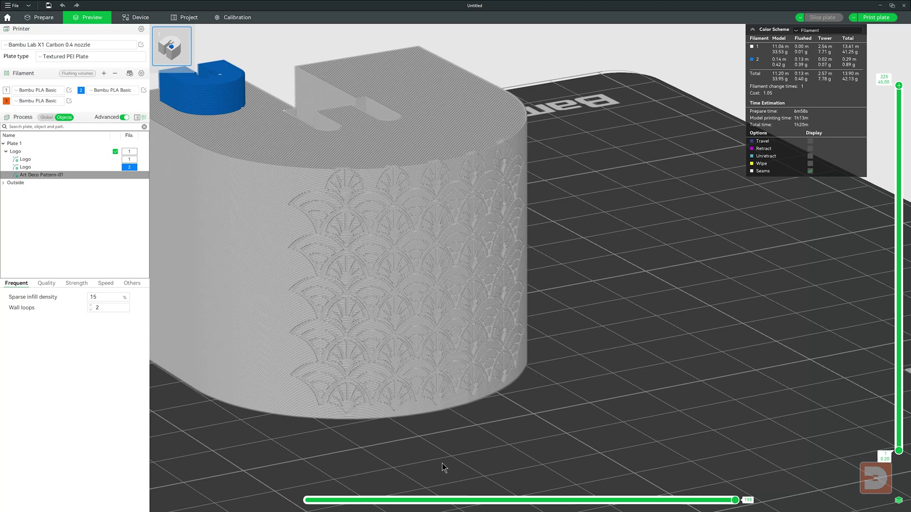
pyautogui.hotkey('ctrl', 'Tab')
# Add Logo.svg to the Logo object as a new SVG part
pyautogui.click(231, 244)
pyautogui.rightClick(230, 241)
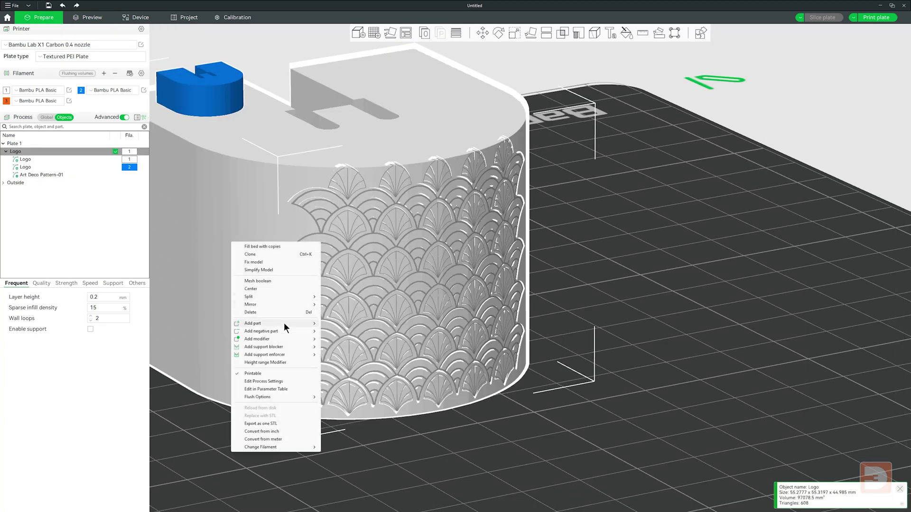
pyautogui.moveTo(283, 325)
pyautogui.click(382, 401)
pyautogui.click(399, 193)
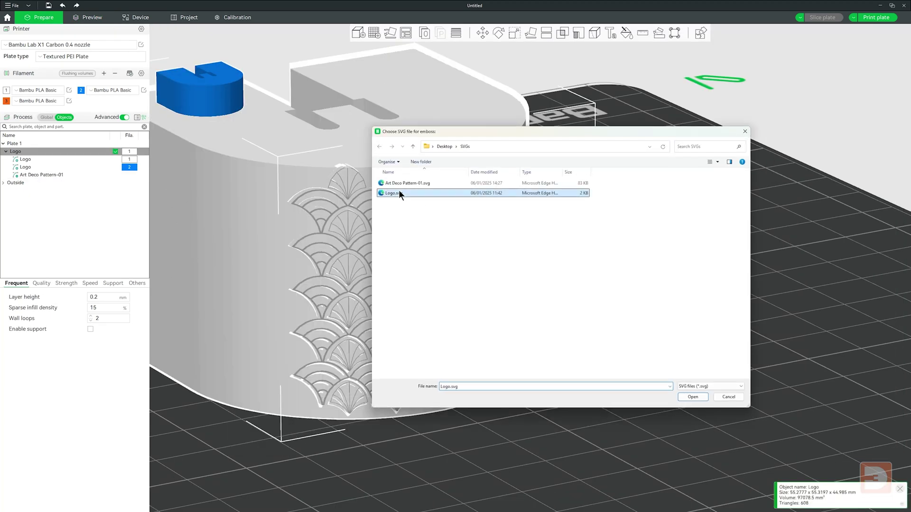
pyautogui.click(694, 395)
# Shrink the new logo to about 22.84 mm and place it low on the patterned side
pyautogui.moveTo(415, 229); pyautogui.dragTo(469, 229)
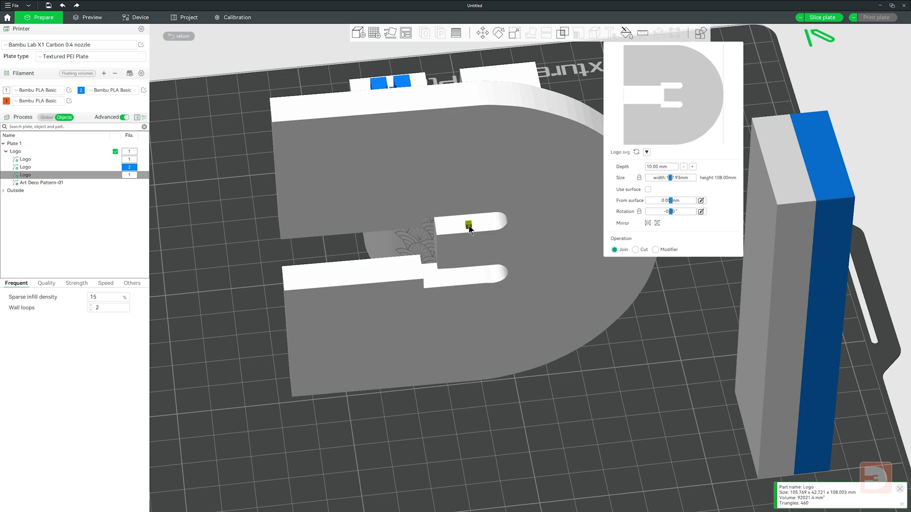
pyautogui.scroll(-3, 470, 229)
pyautogui.click(659, 178)
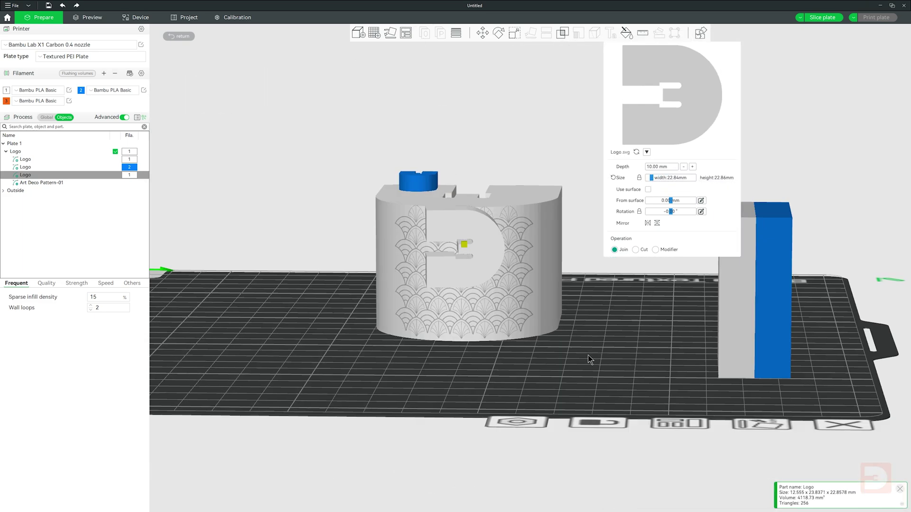
pyautogui.moveTo(587, 354); pyautogui.dragTo(583, 352)
pyautogui.scroll(3, 437, 221)
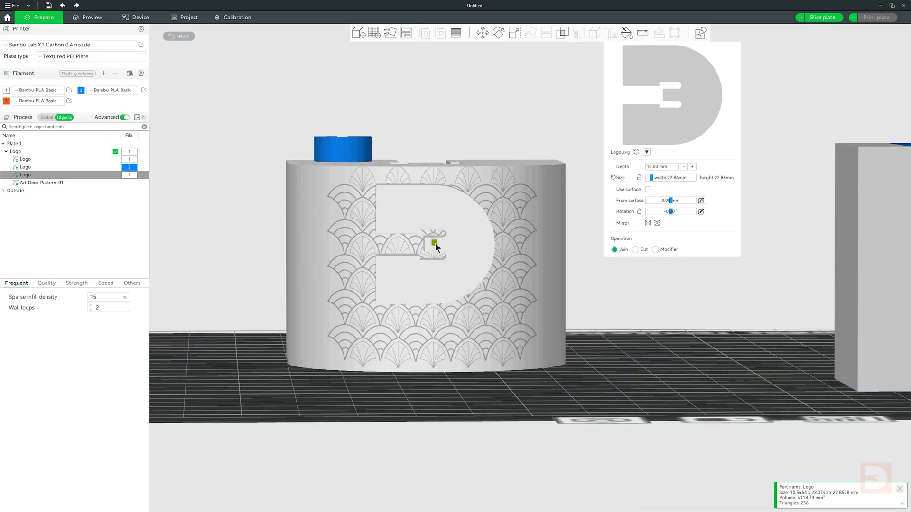
pyautogui.moveTo(435, 243); pyautogui.dragTo(434, 264)
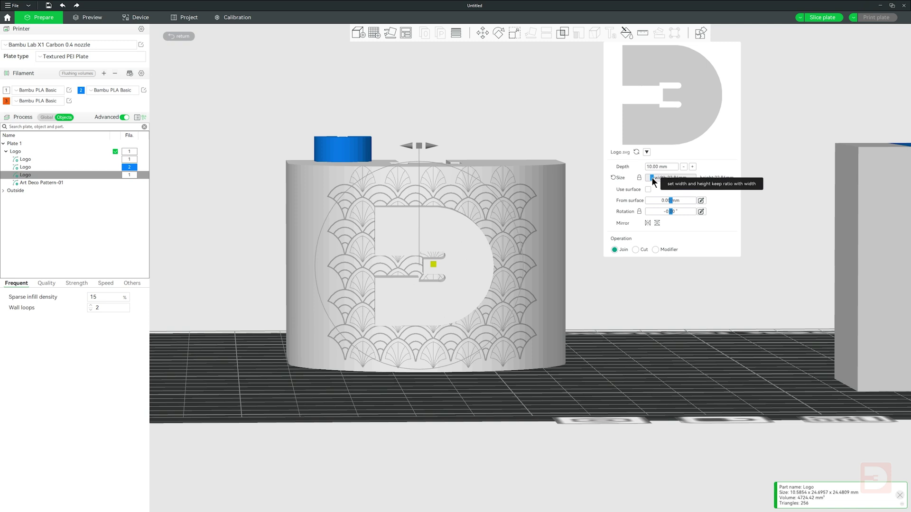
pyautogui.scroll(2, 652, 181)
pyautogui.scroll(-3, 653, 181)
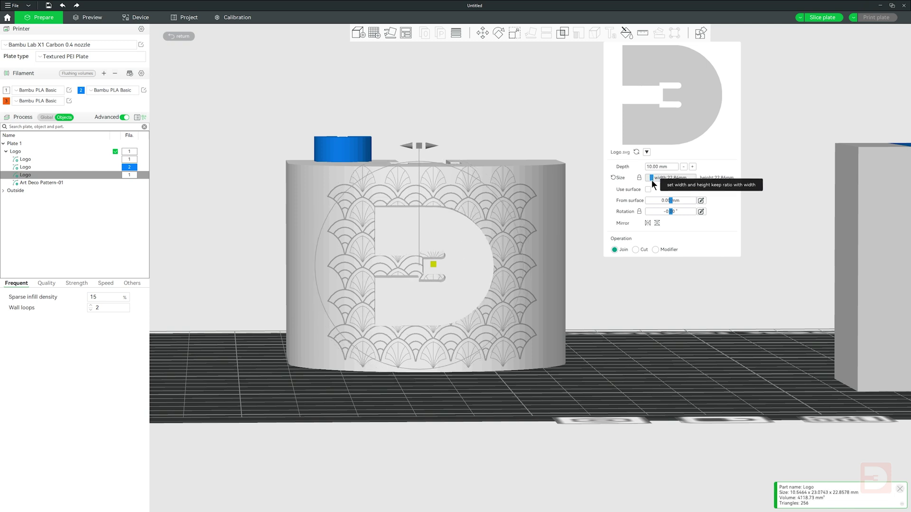
# Make the side logo follow the curved surface and set its operation to Modifier
pyautogui.click(647, 189)
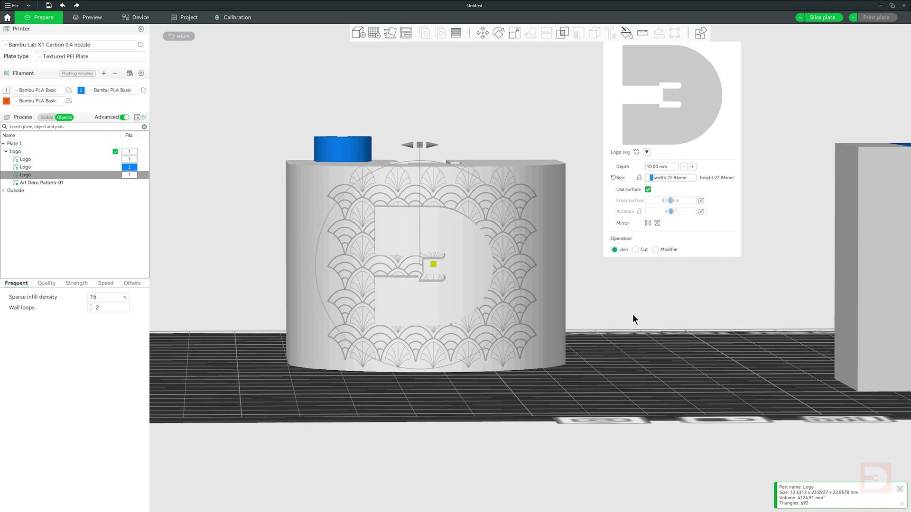
pyautogui.click(656, 250)
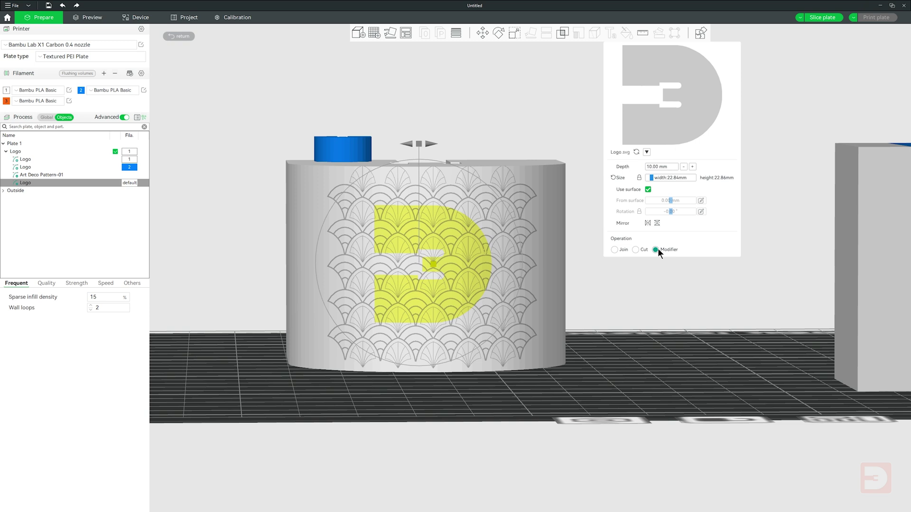
pyautogui.click(28, 183)
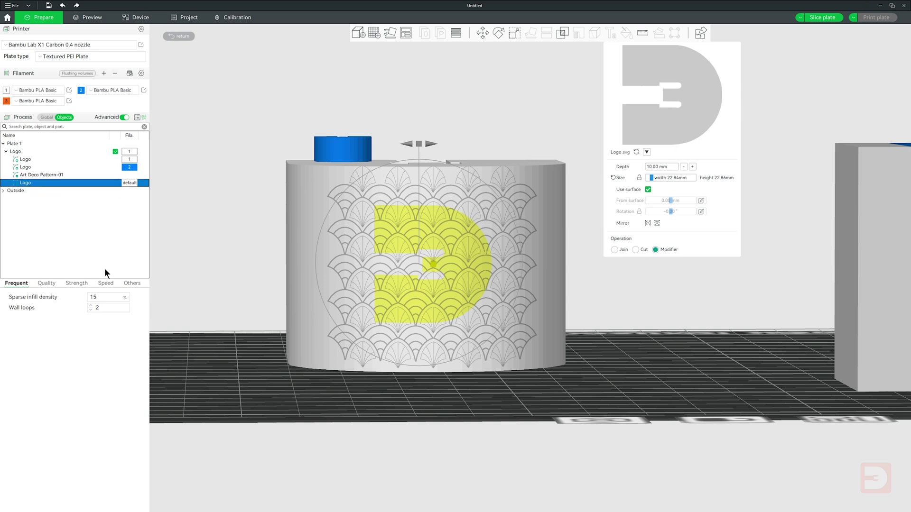
# Set the logo modifier's Fuzzy Skin option to All walls
pyautogui.click(129, 282)
pyautogui.click(102, 306)
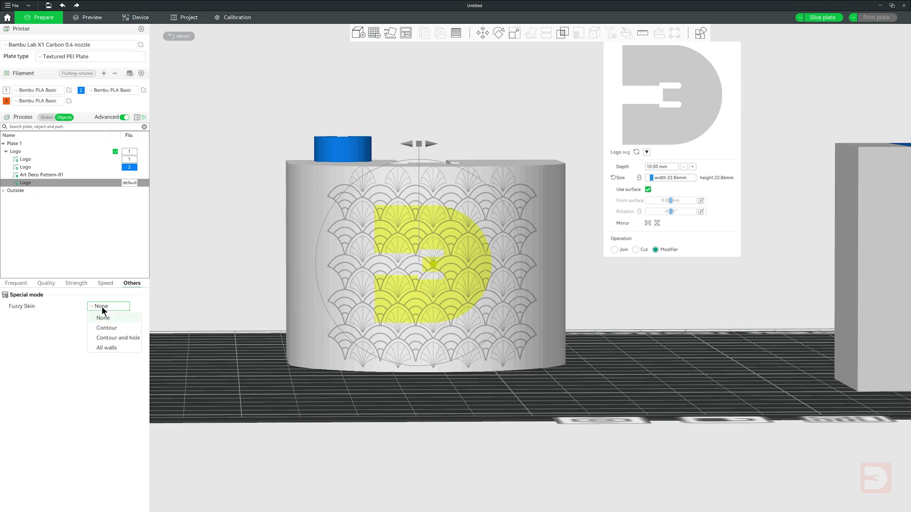
pyautogui.click(110, 347)
# Assign the logo modifier filament 3 (orange) and orbit to view the side logo
pyautogui.rightClick(39, 182)
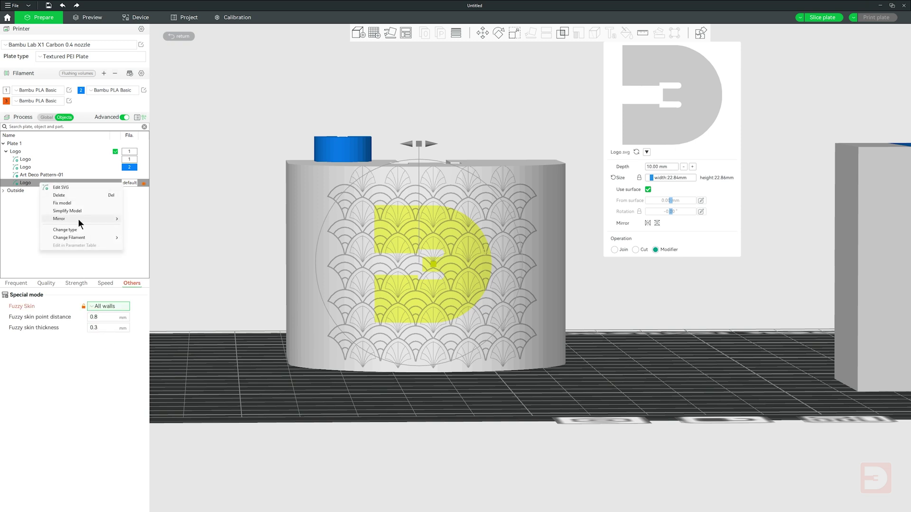
pyautogui.moveTo(105, 236)
pyautogui.click(145, 264)
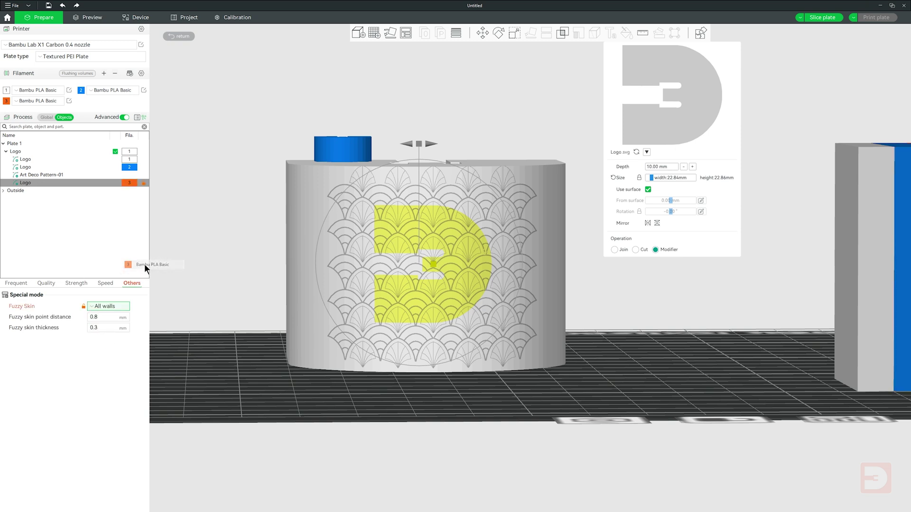
pyautogui.click(540, 130)
pyautogui.moveTo(539, 113); pyautogui.dragTo(814, 33)
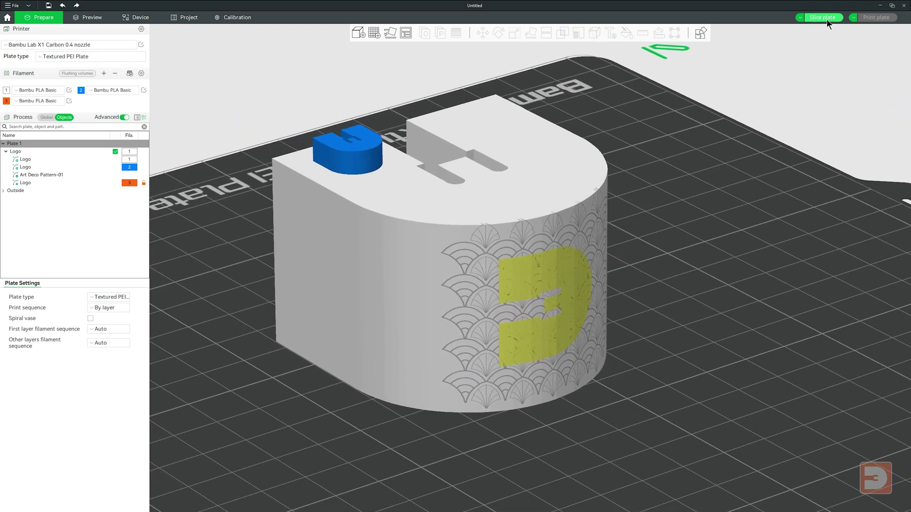
# Slice the plate and orbit the preview around the fuzzy orange side logo
pyautogui.click(823, 18)
pyautogui.scroll(5, 687, 309)
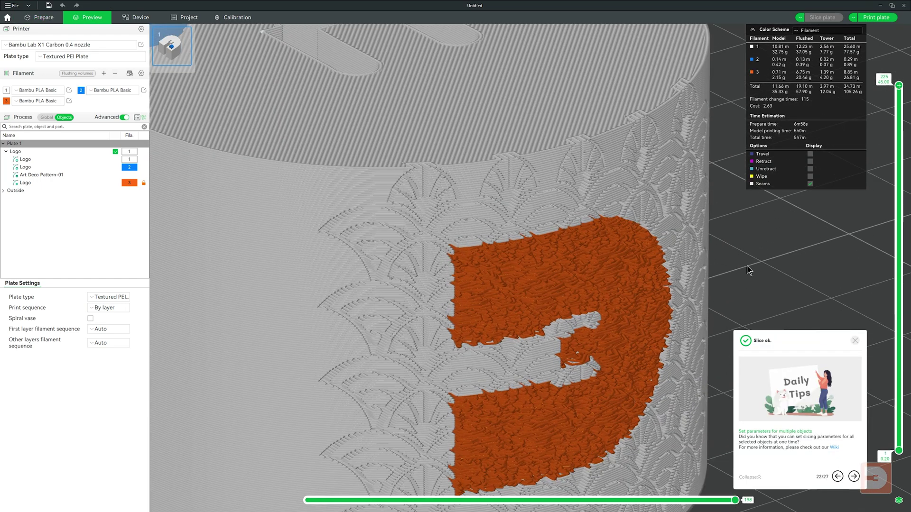
pyautogui.scroll(3, 647, 212)
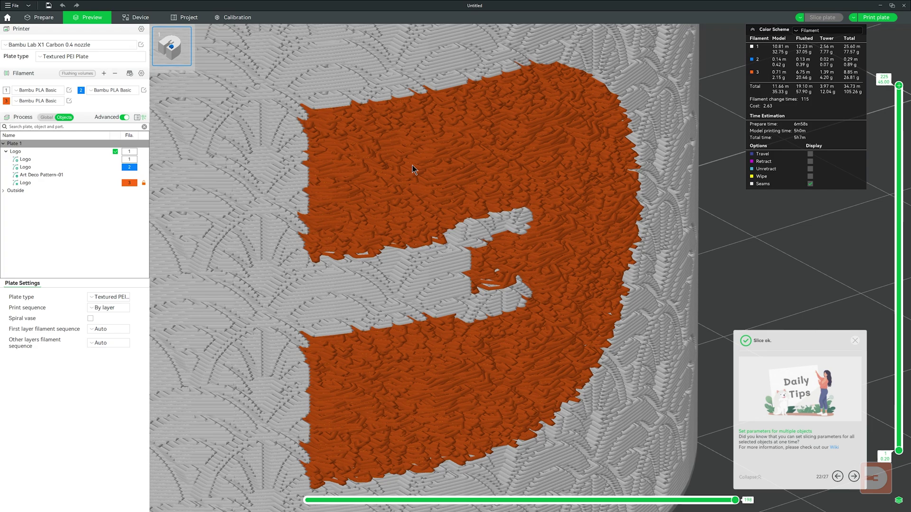
pyautogui.scroll(-6, 498, 371)
pyautogui.moveTo(596, 320); pyautogui.dragTo(759, 266)
# Limit the preview to layer 66, then return to Prepare with a top-down plate view
pyautogui.moveTo(900, 89); pyautogui.dragTo(847, 85)
pyautogui.scroll(-5, 661, 264)
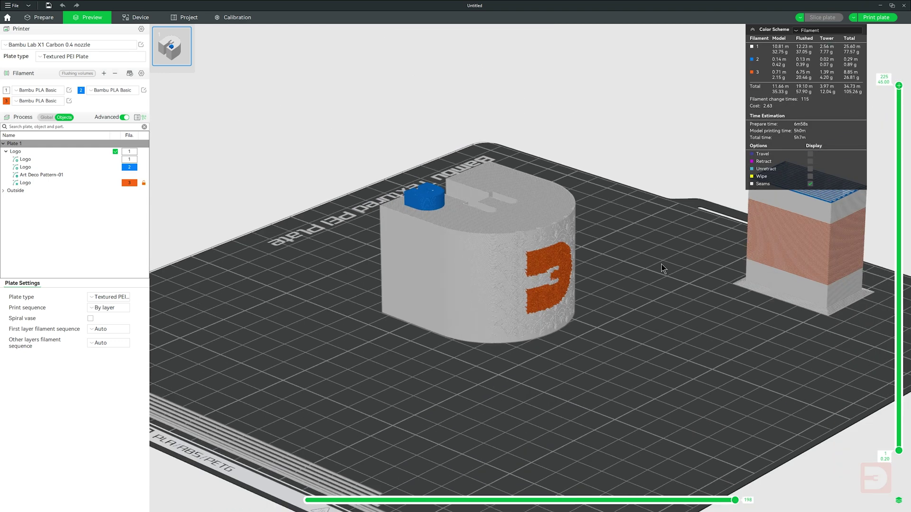
pyautogui.scroll(2, 429, 166)
pyautogui.click(36, 15)
pyautogui.moveTo(298, 282); pyautogui.dragTo(675, 101)
# Auto-arrange the D model and prime tower on the build plate
pyautogui.click(590, 110)
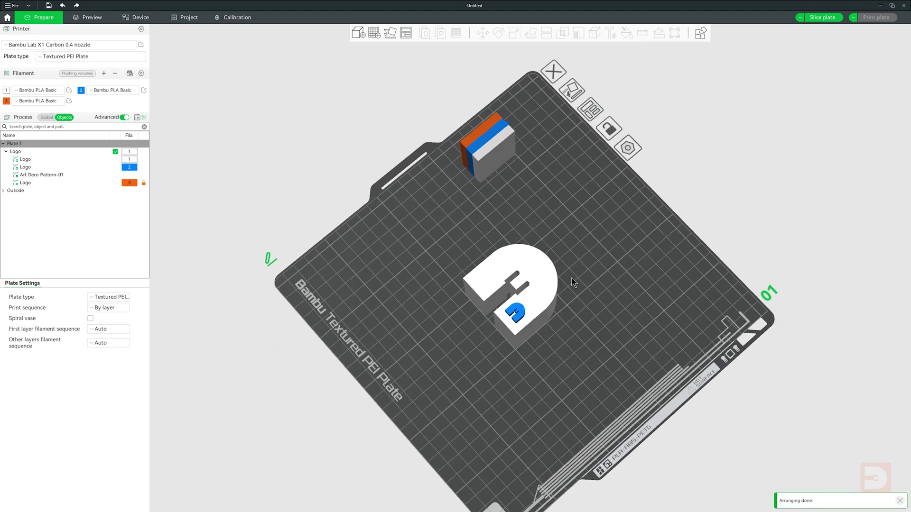